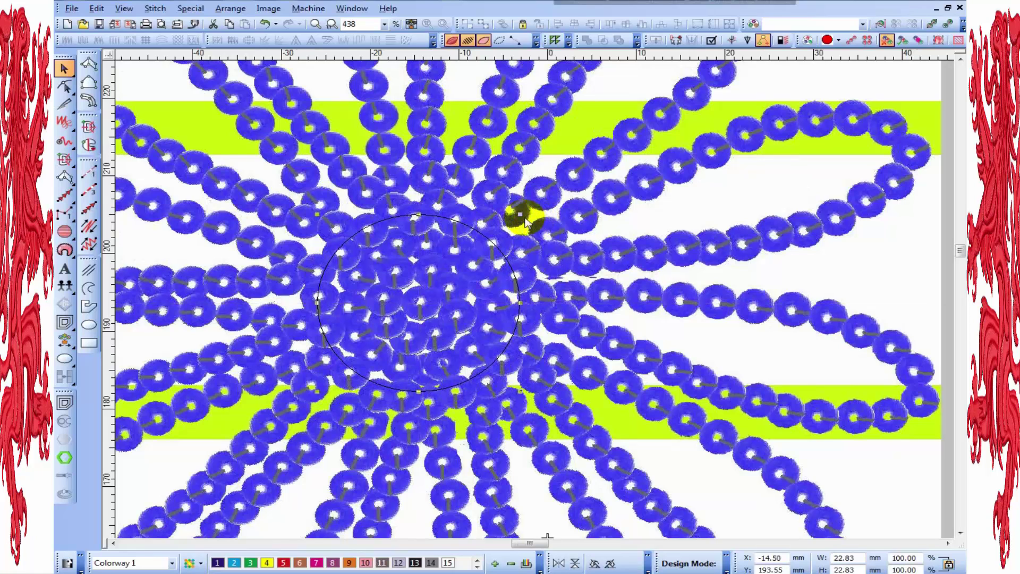
Resize the guide circle to about 24.4 mm in diameter and nudge it into place over the flower's centre
drag(525, 213, 541, 208)
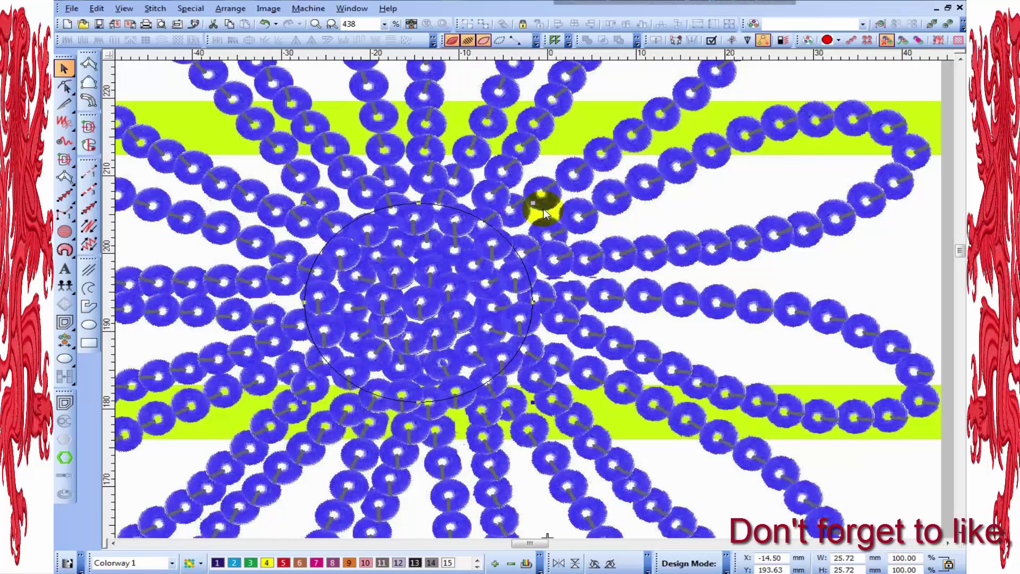
drag(540, 209, 530, 203)
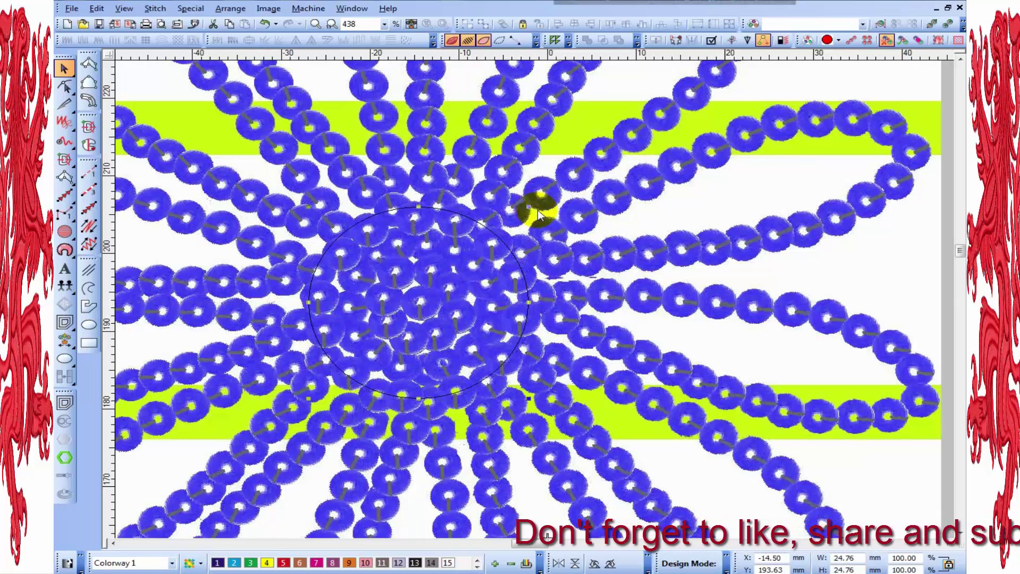
key(Down)
key(Right)
key(Right)
key(Right)
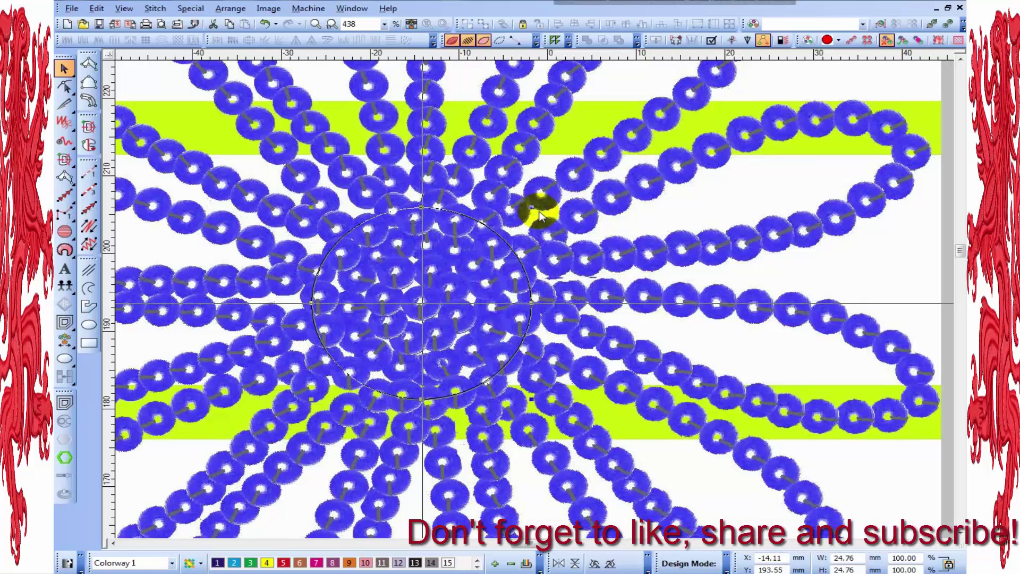
drag(540, 215, 533, 208)
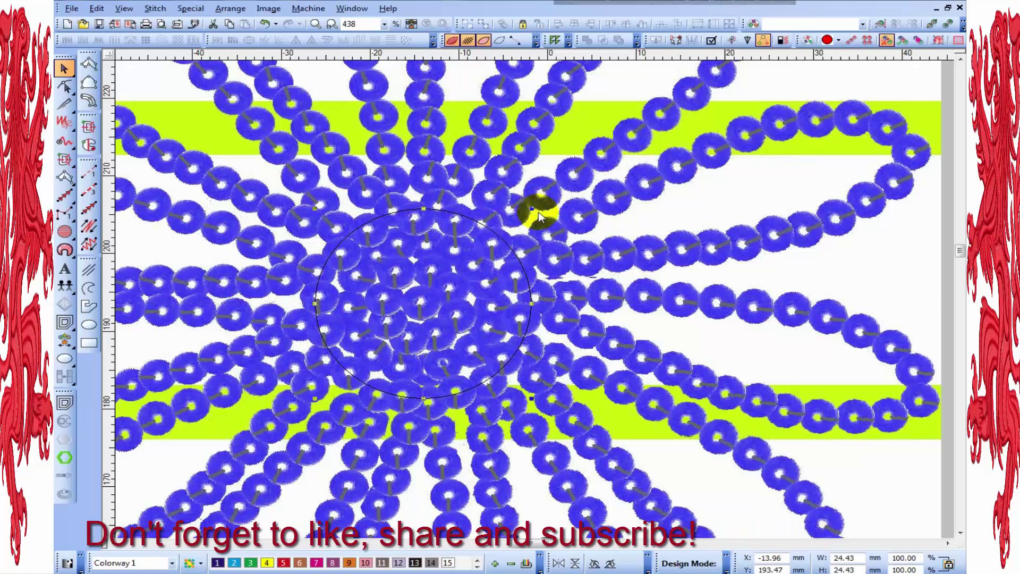
key(Down)
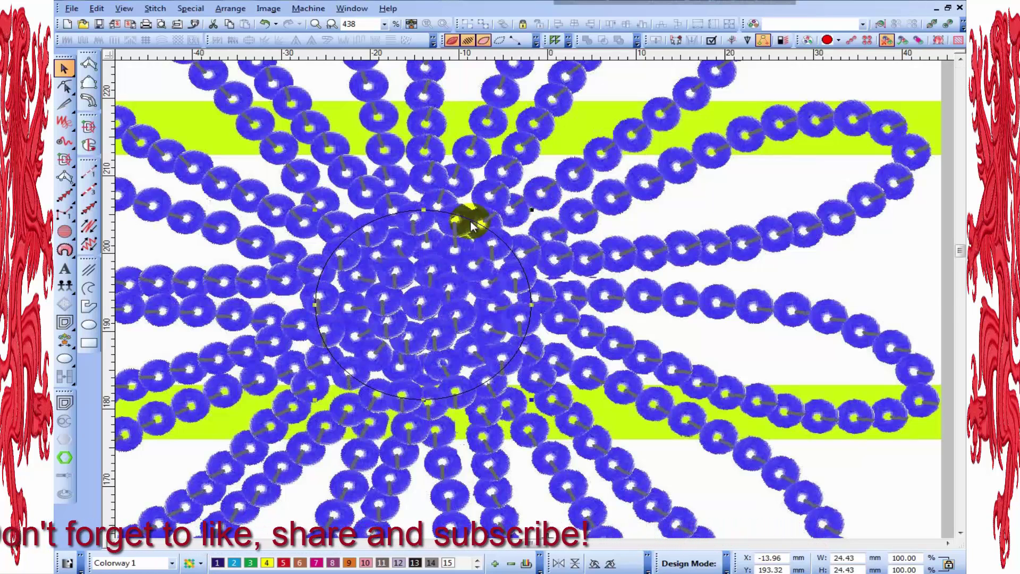
scroll(470, 221, down, 1)
key(Escape)
Trace the flower's upper-left petal with a Motif Run outline that starts and ends at the centre circle
scroll(513, 298, up, 1)
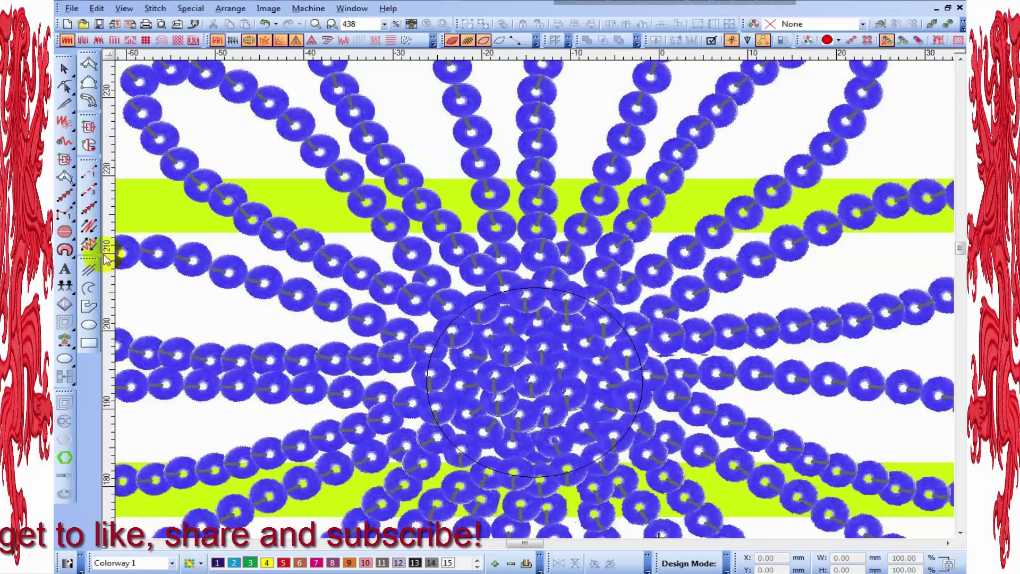
click(89, 208)
click(428, 305)
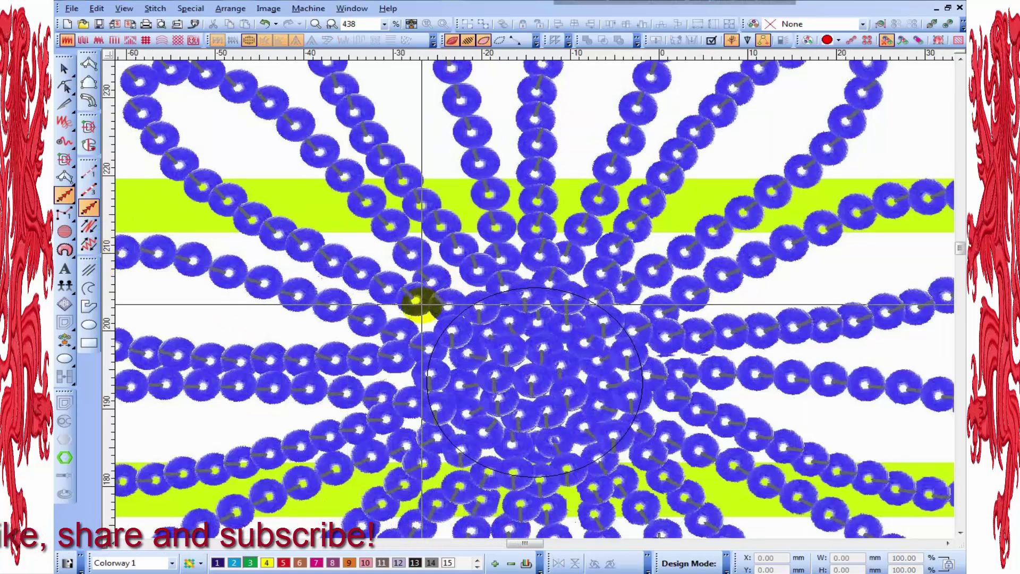
click(328, 262)
click(216, 192)
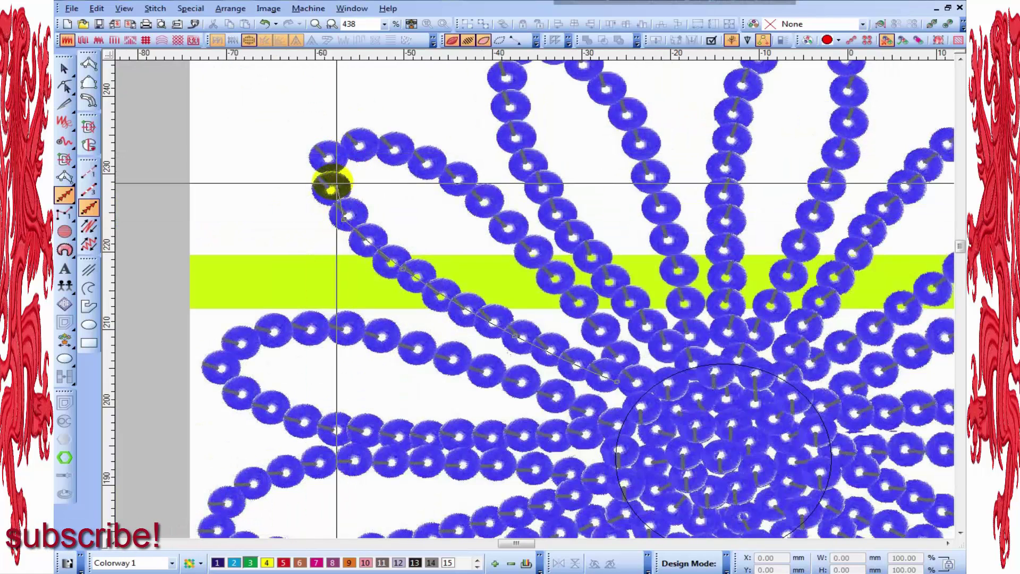
right_click(348, 144)
right_click(393, 146)
right_click(476, 189)
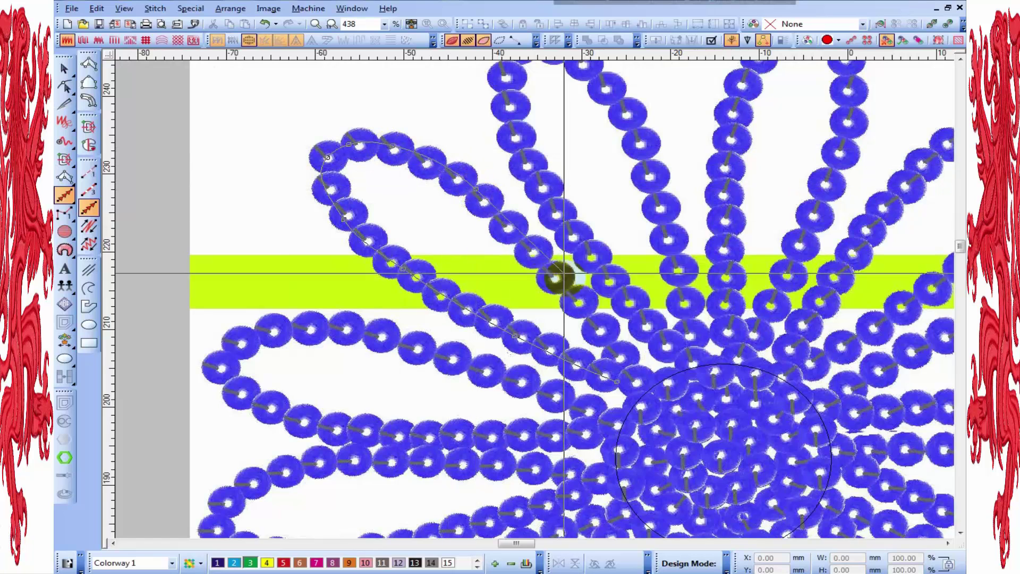
right_click(571, 287)
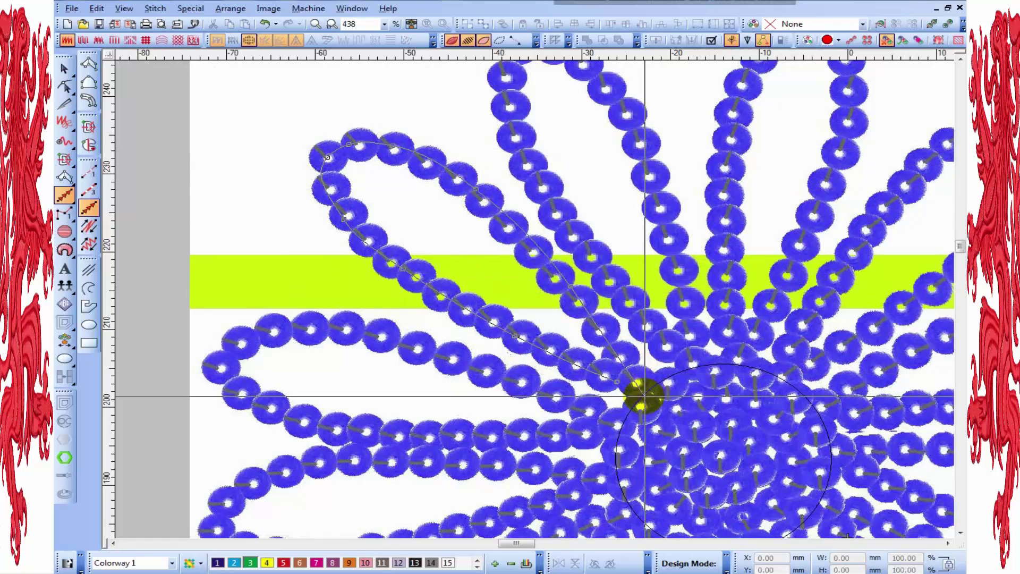
click(642, 388)
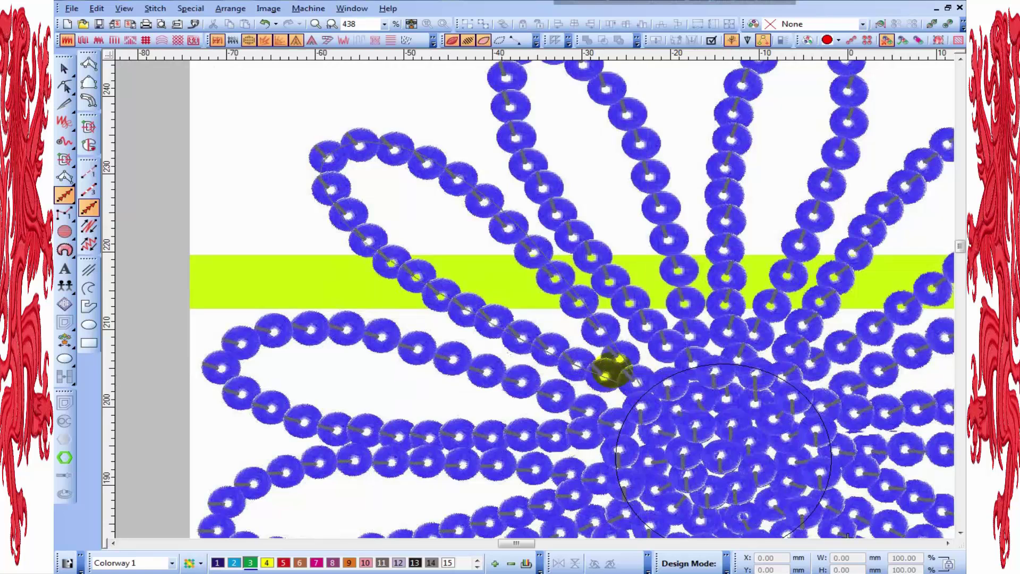
key(Return)
key(Escape)
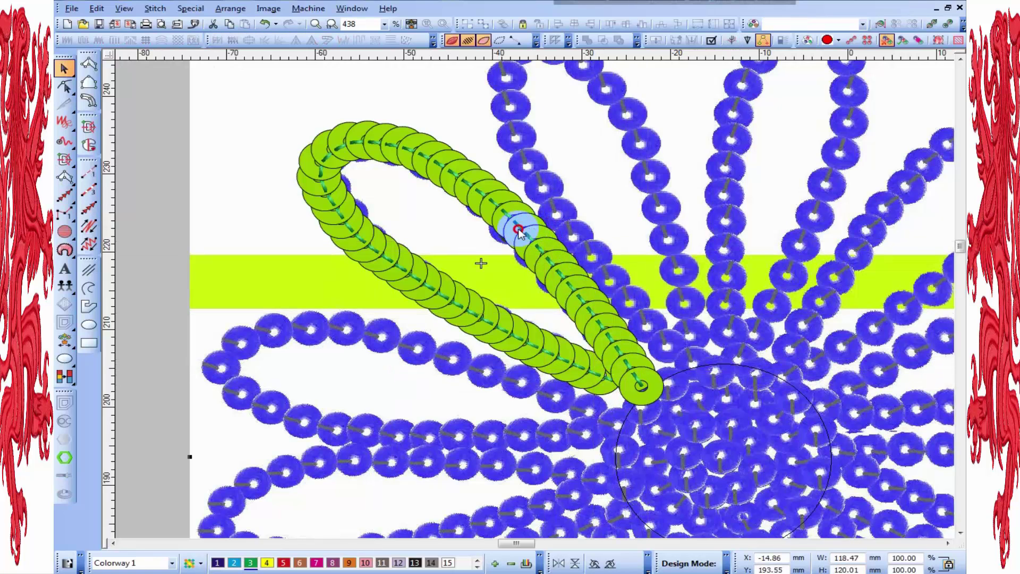
Accept the 5.0 mm sequin palette and set the petal's motif Size X and Spacing to 3 mm
click(753, 24)
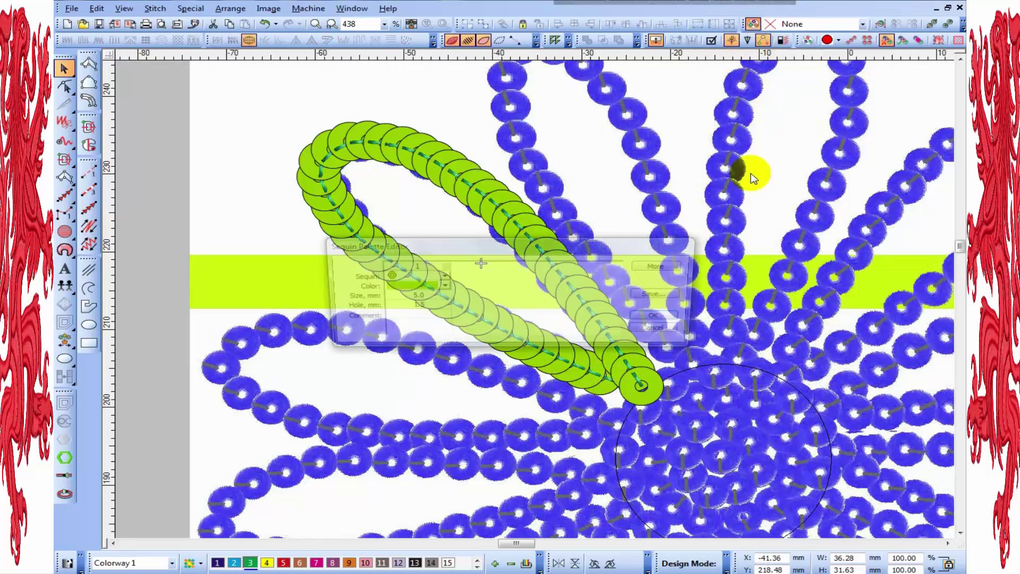
click(664, 318)
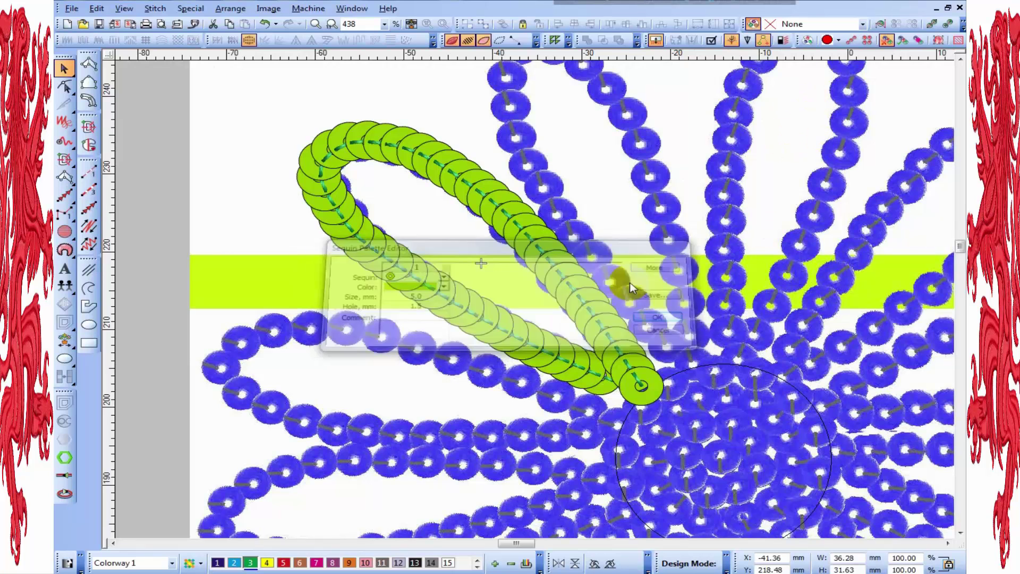
right_click(495, 204)
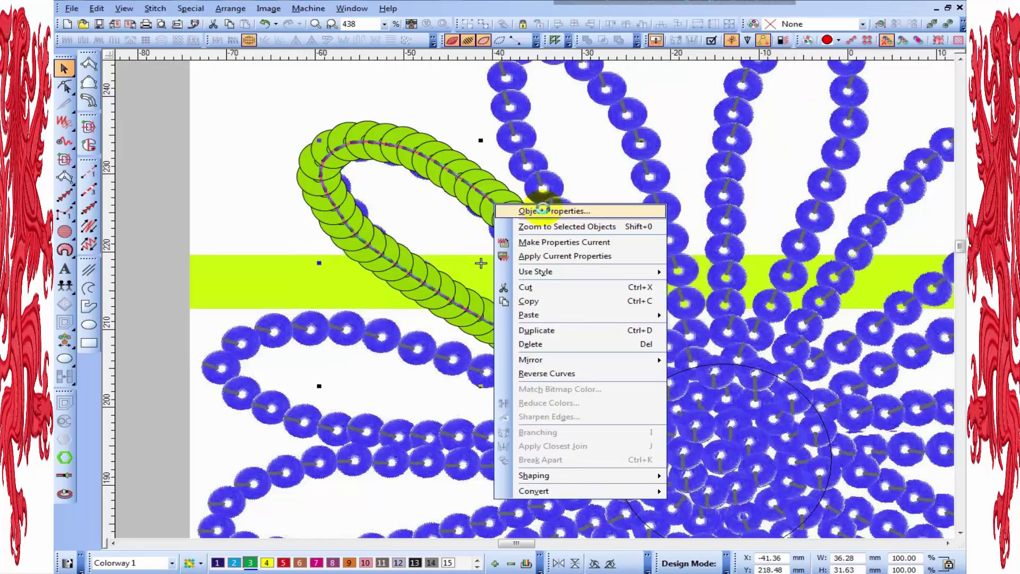
click(531, 211)
double_click(890, 207)
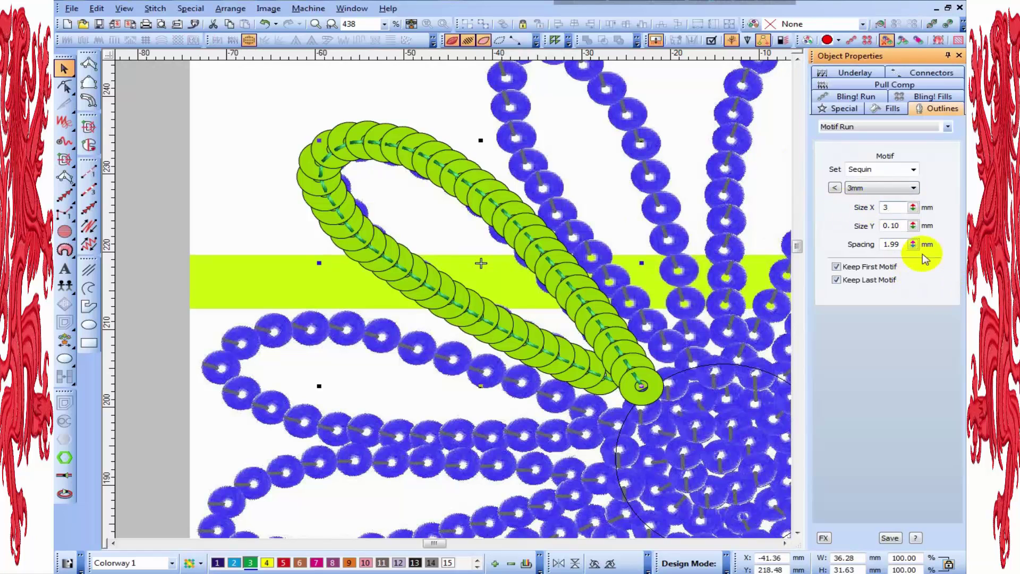
drag(902, 244, 856, 244)
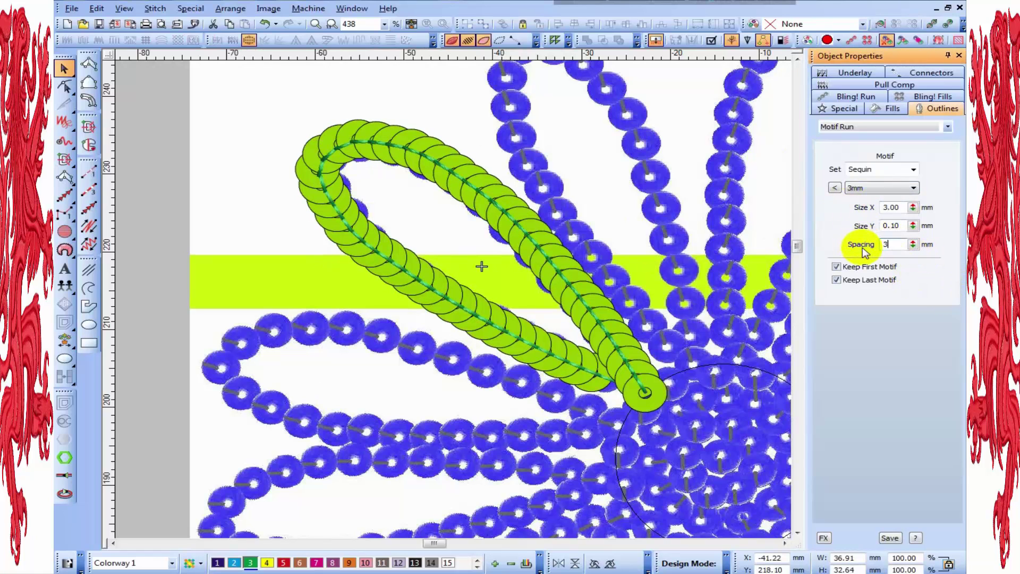
key(Return)
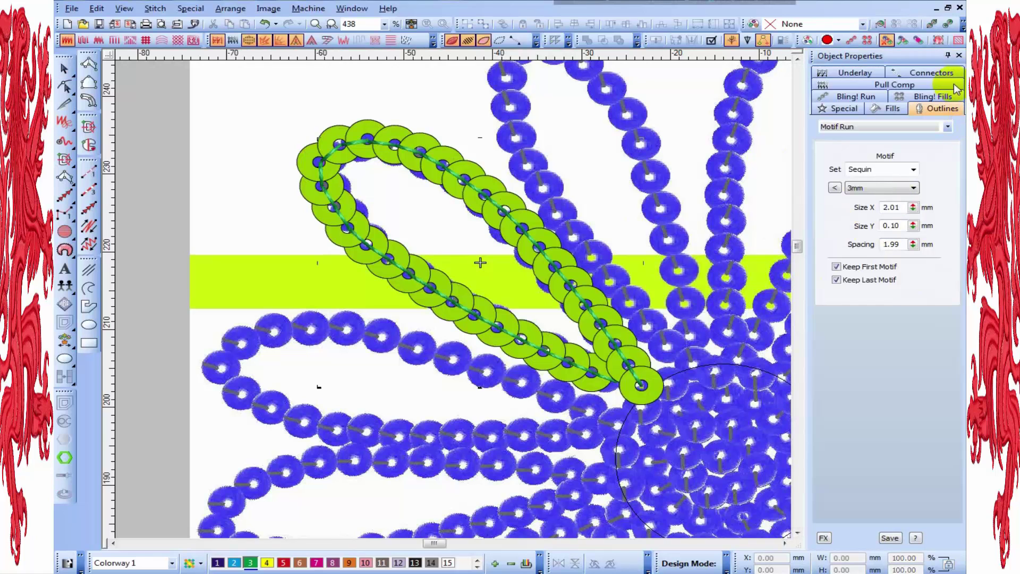
With no object selected, set the Motif Run's current Size X and Spacing to 3 mm
click(959, 56)
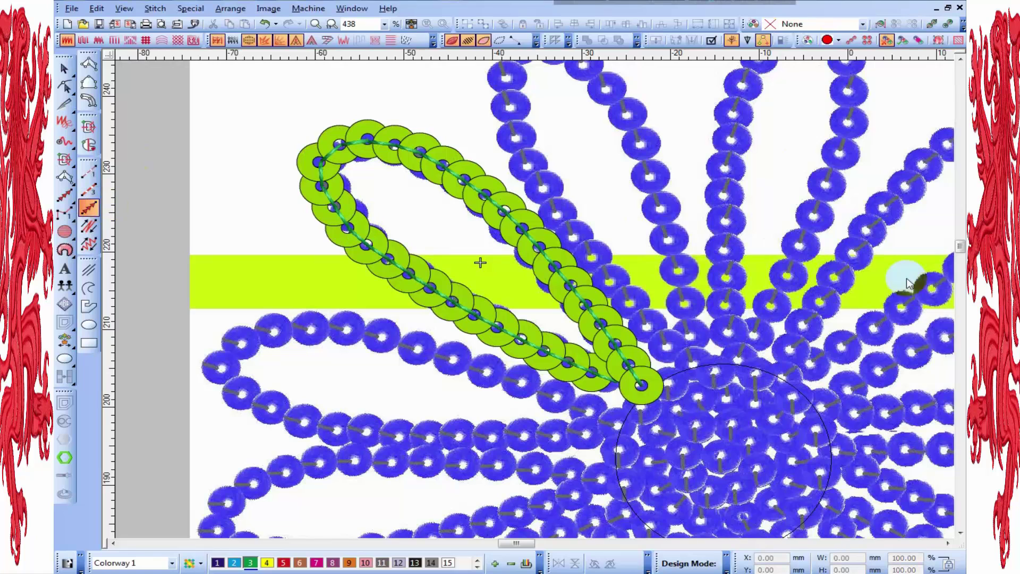
drag(901, 208, 854, 208)
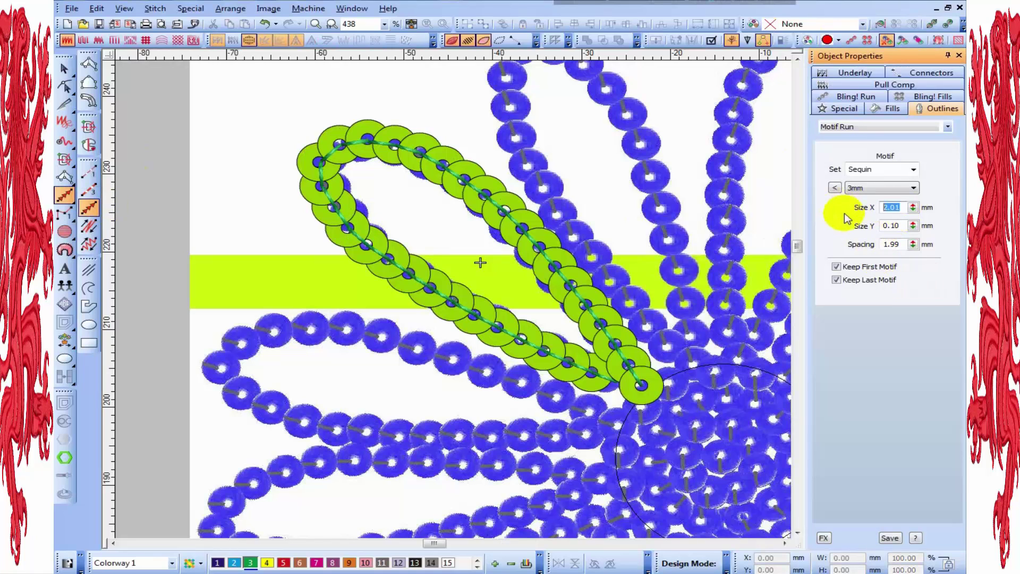
text(3)
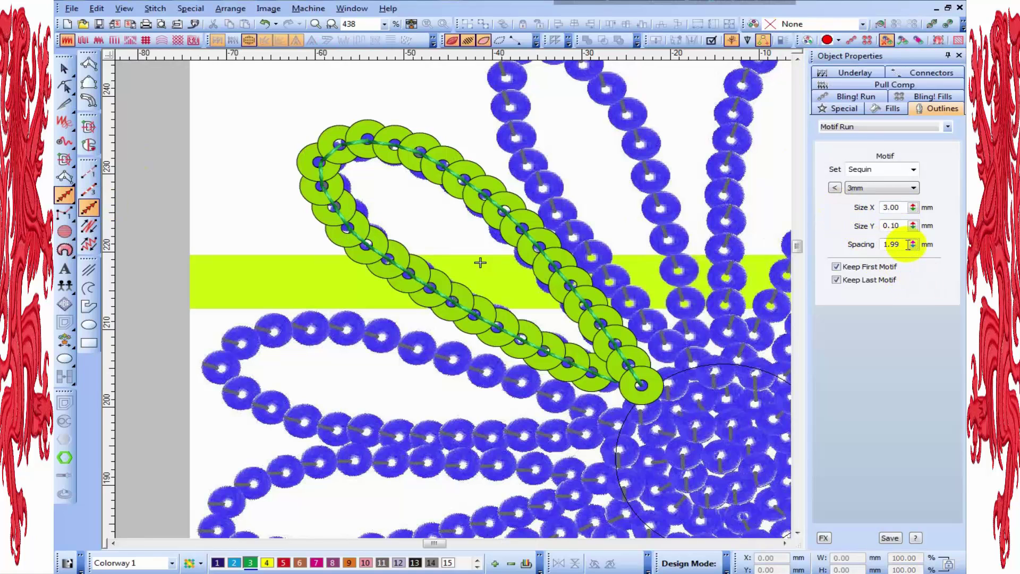
click(876, 244)
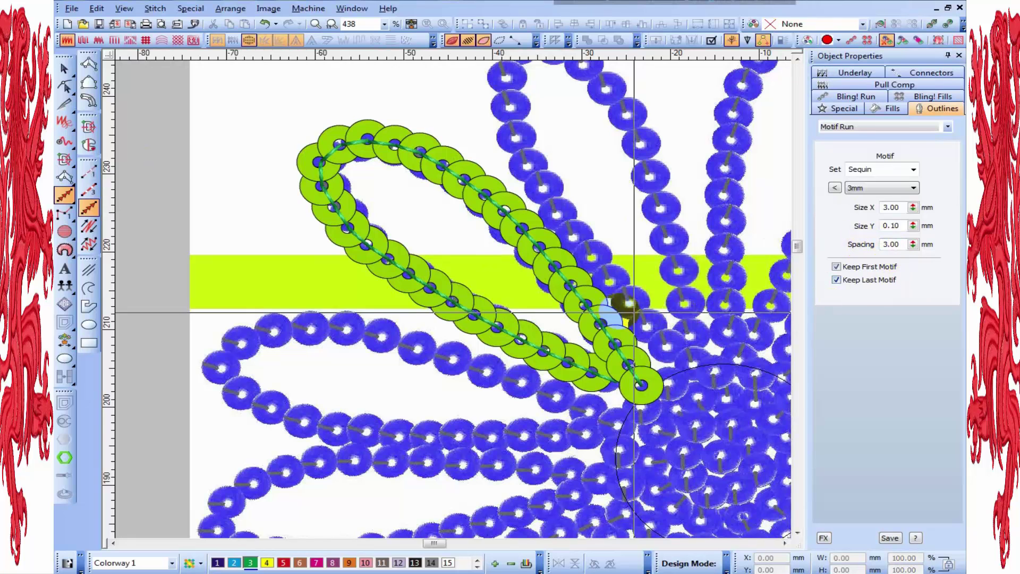
Reshape the petal outline by moving its start node next to the end node and shifting one upper-edge node slightly inward
scroll(612, 311, down, 1)
scroll(453, 298, up, 1)
key(Escape)
click(469, 312)
key(Escape)
click(458, 316)
click(450, 318)
click(65, 87)
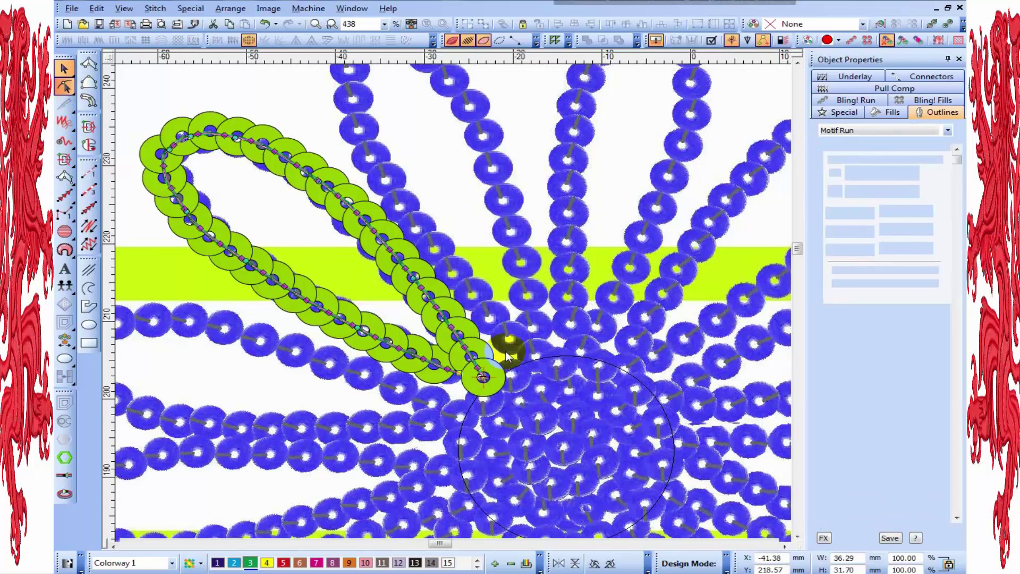
drag(457, 373, 473, 378)
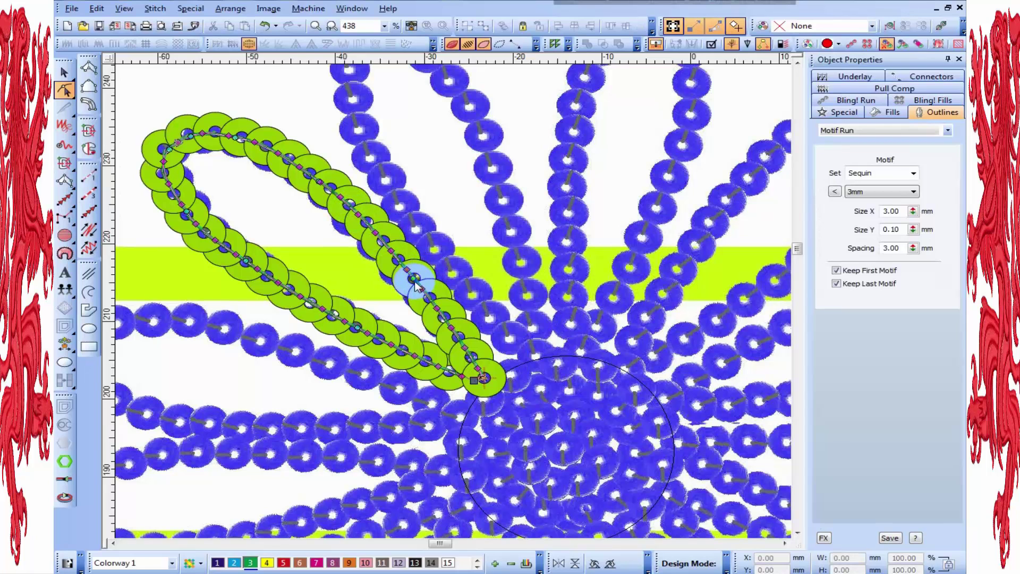
drag(412, 276, 410, 279)
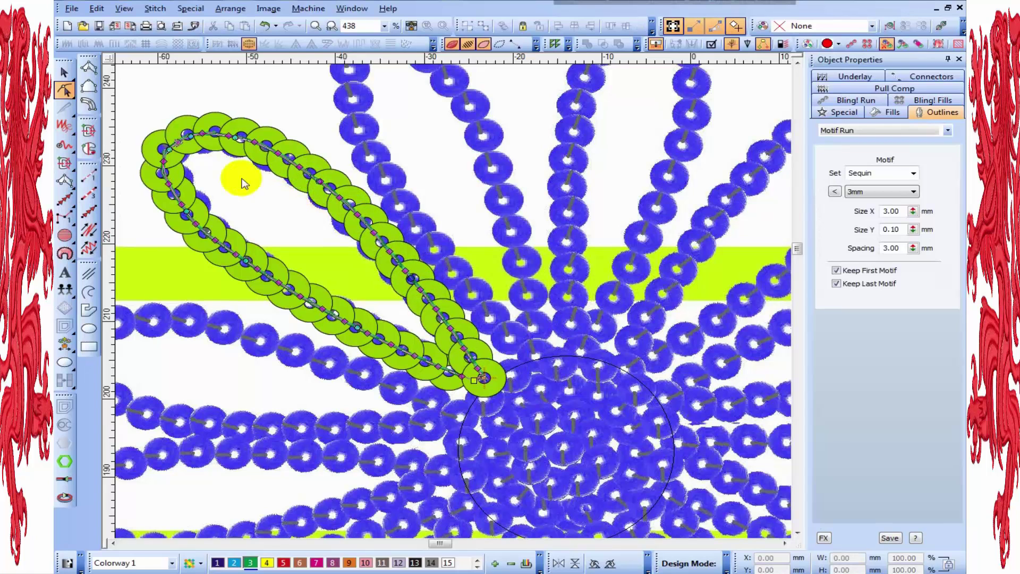
Adjust the outline nodes around the petal's outer tip so the sequins follow the artwork more closely
key(z)
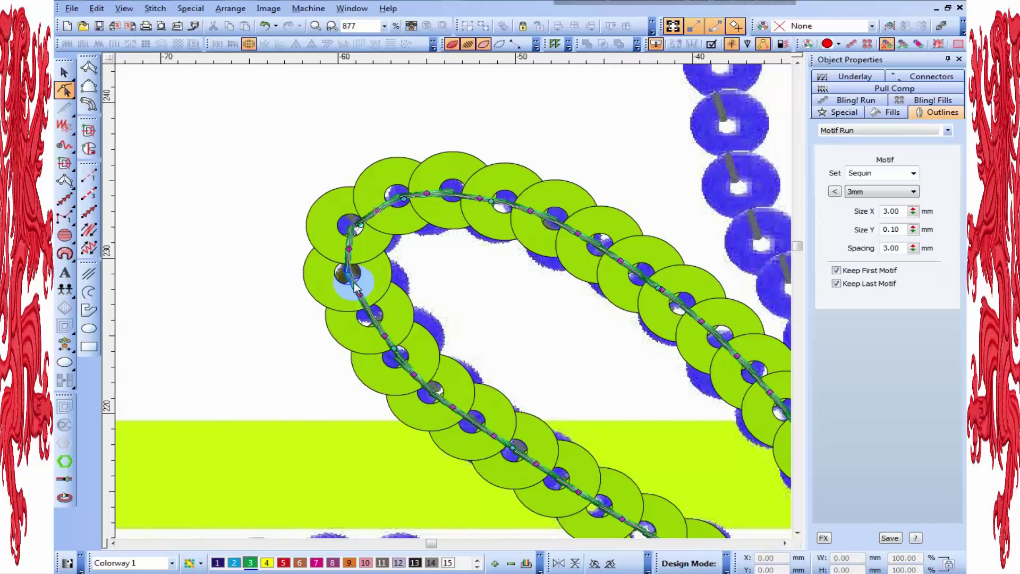
click(358, 284)
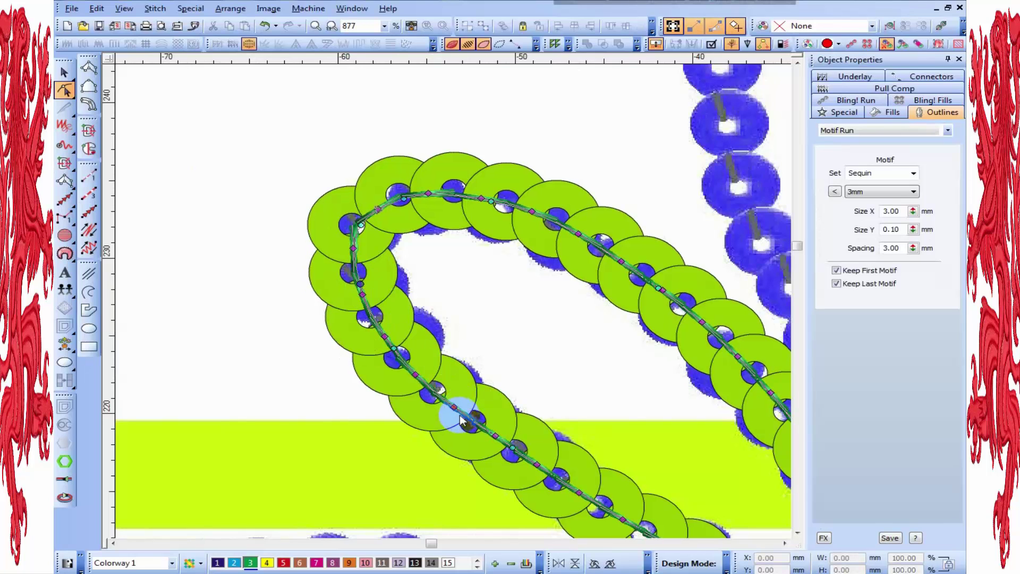
drag(404, 349, 405, 348)
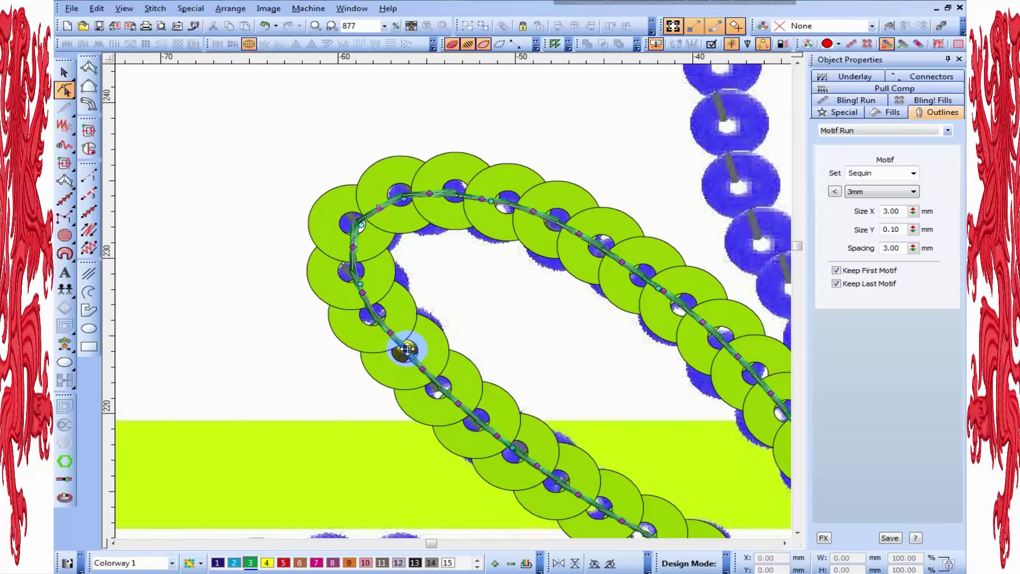
drag(493, 203, 497, 201)
click(497, 201)
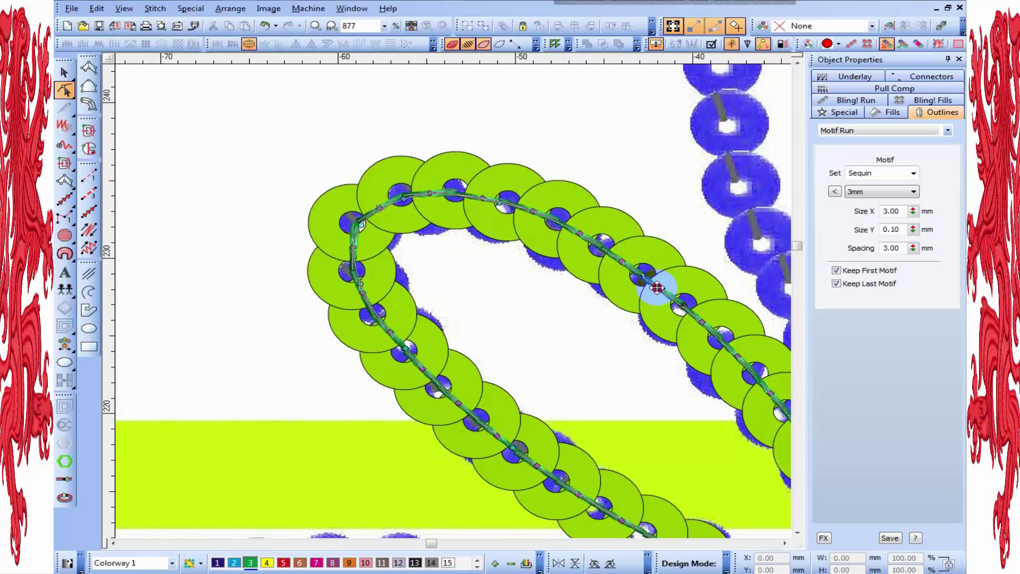
Fine-tune the start node at the petal's base and nudge the end node slightly up and left
scroll(767, 436, down, 1)
scroll(460, 338, up, 1)
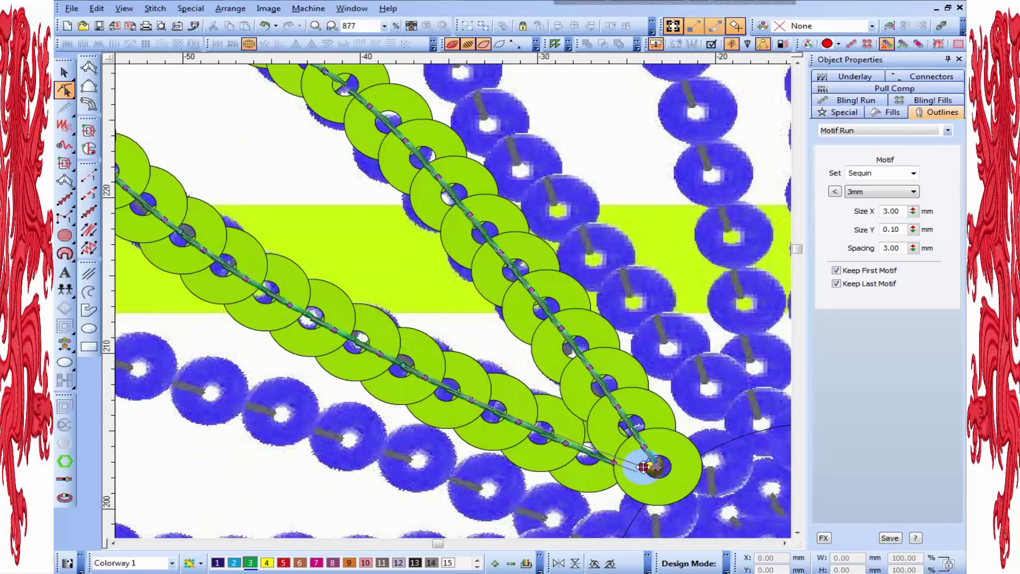
drag(644, 467, 642, 467)
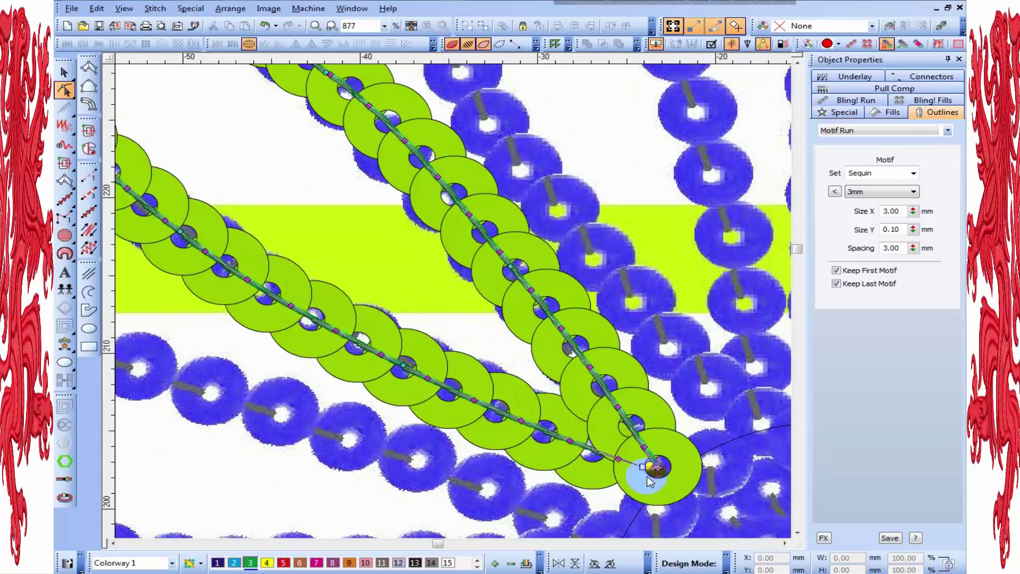
key(Up)
key(Up)
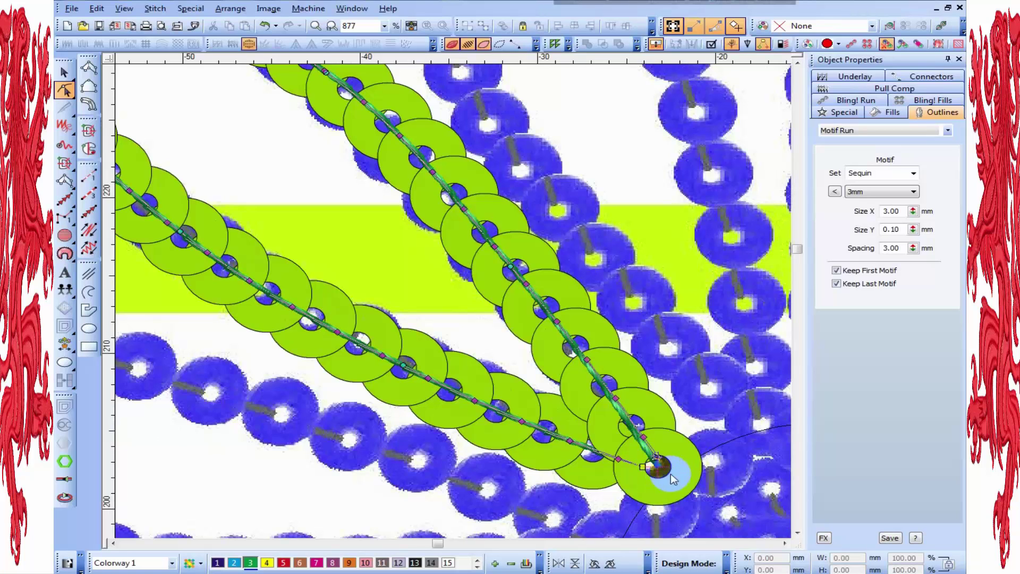
key(Left)
key(Left)
key(Left)
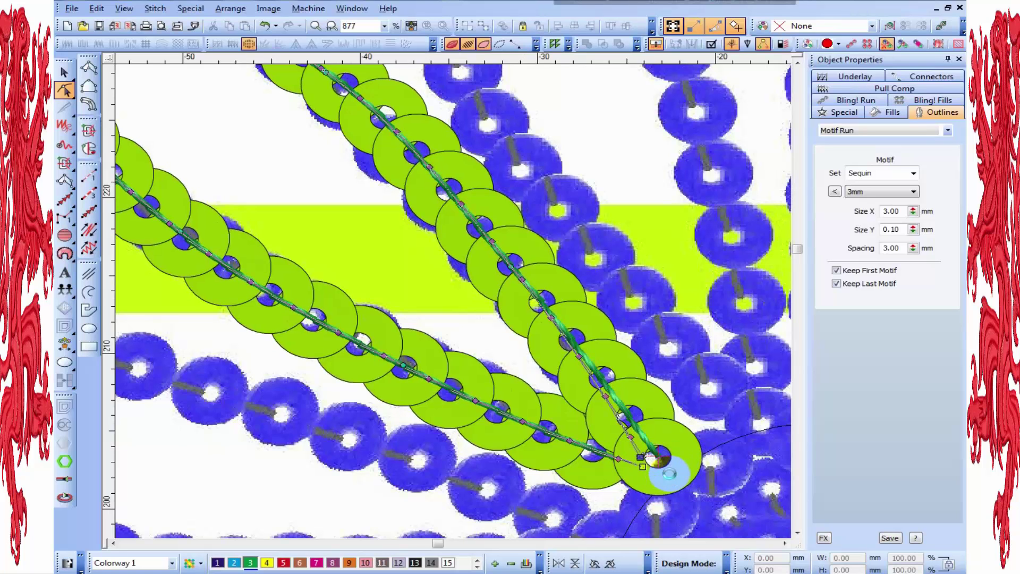
key(Left)
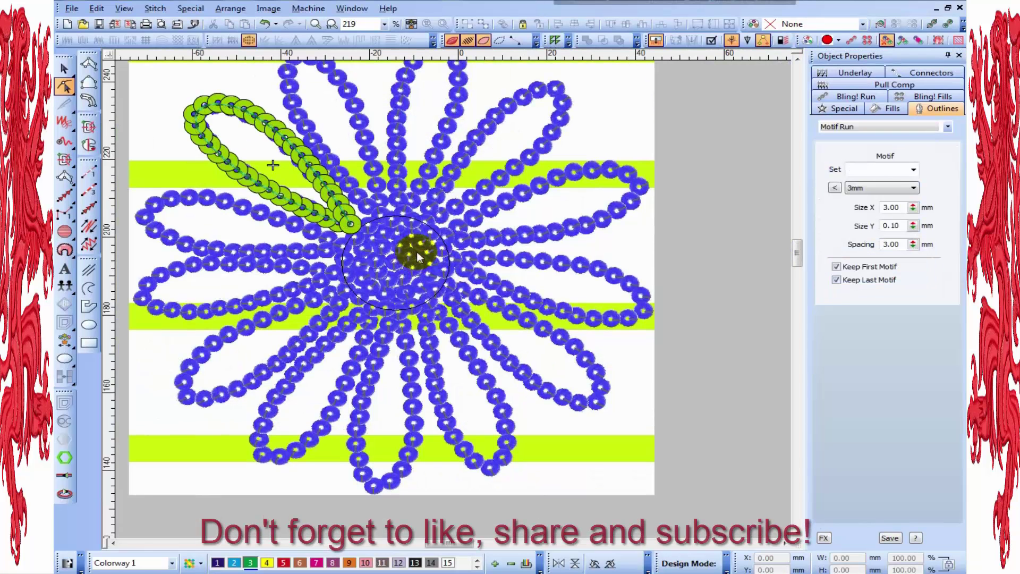
key(z)
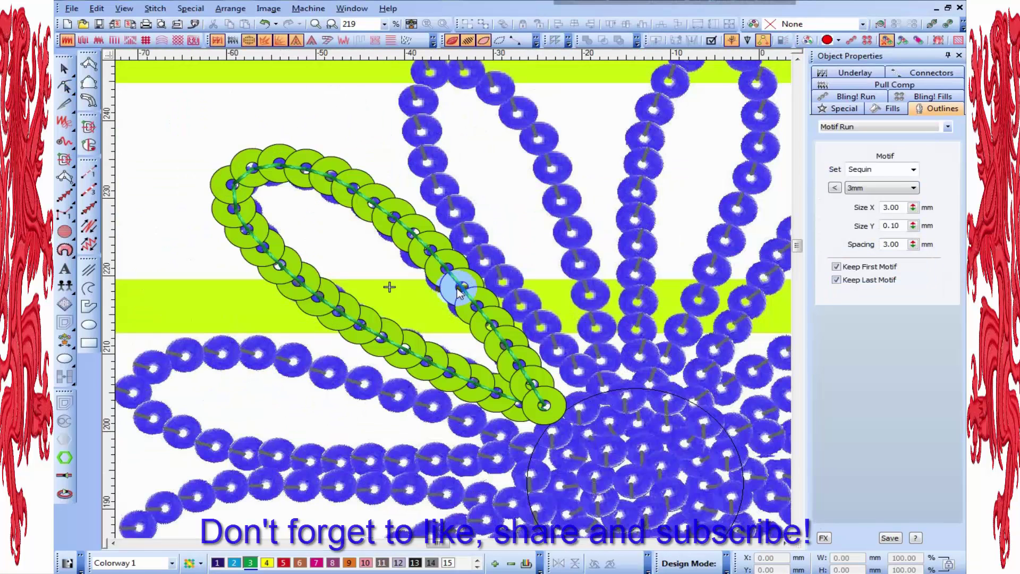
Reshape the petal's upper edge by shifting two of its nodes slightly inward so the sequins follow the artwork
click(469, 287)
click(65, 86)
key(z)
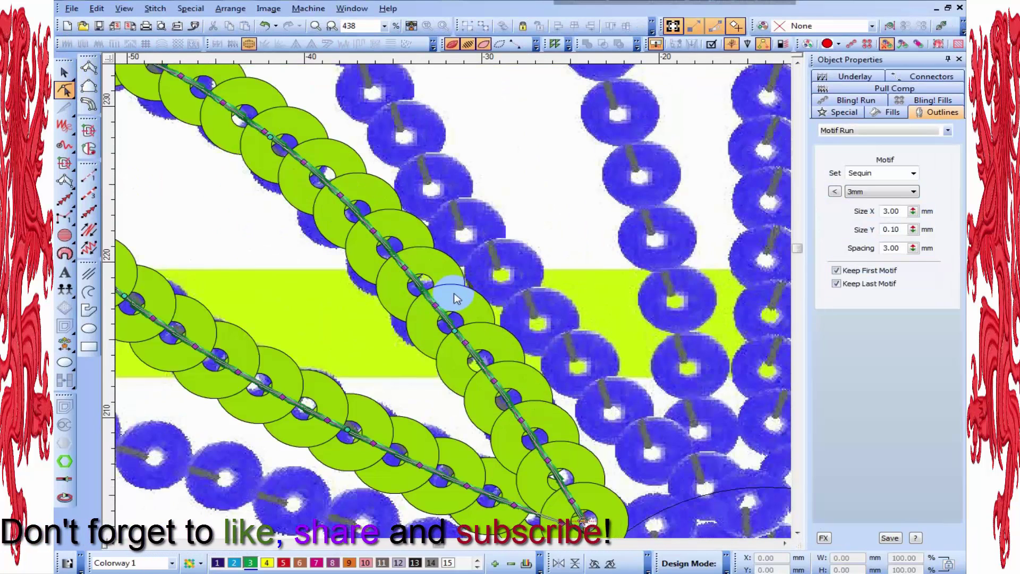
drag(451, 328, 440, 326)
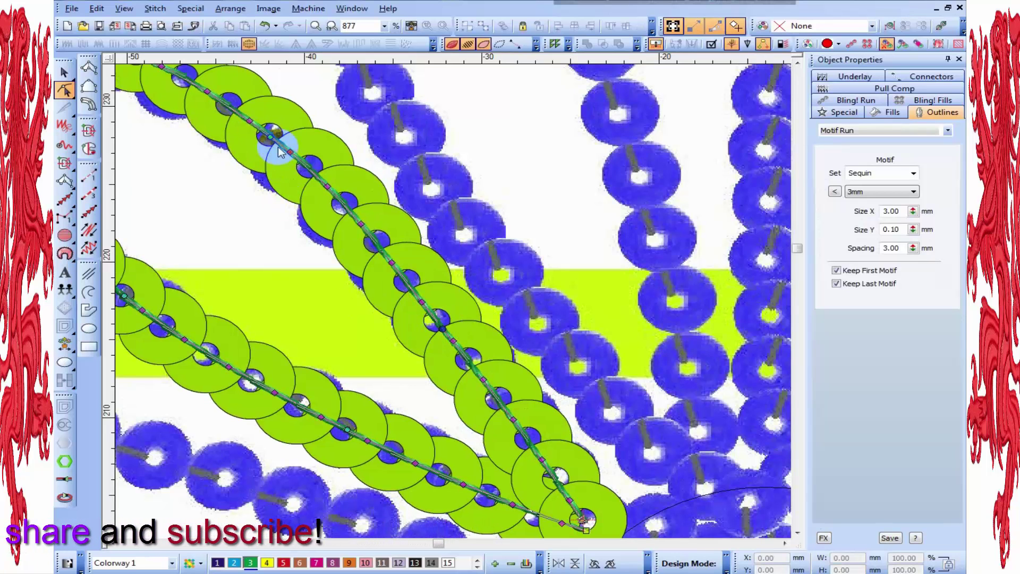
drag(272, 139, 297, 180)
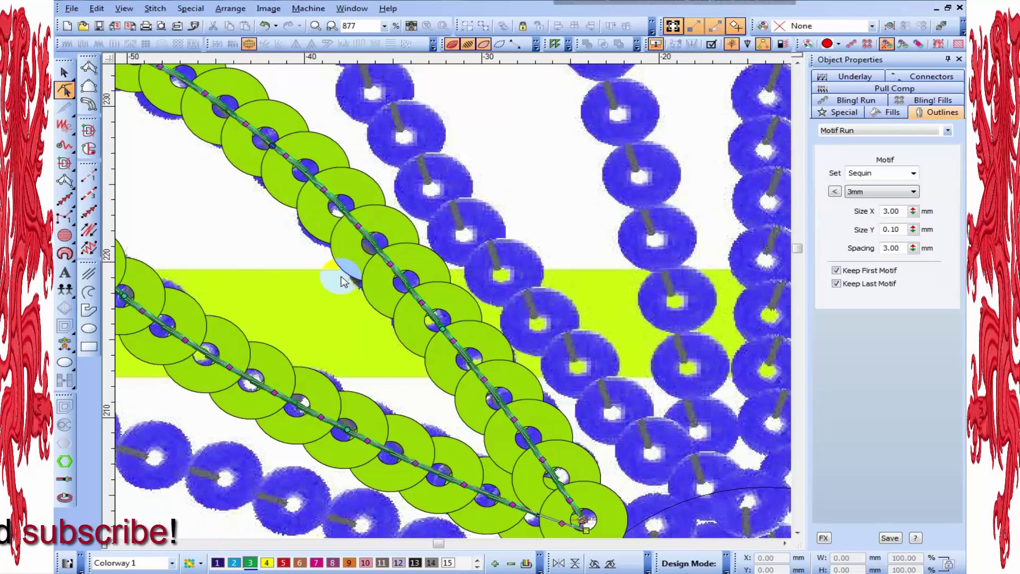
Fine-tune the nodes along the petal's lower edge and near its outer tip, plus one upper-edge node, to match the artwork
scroll(276, 333, down, 1)
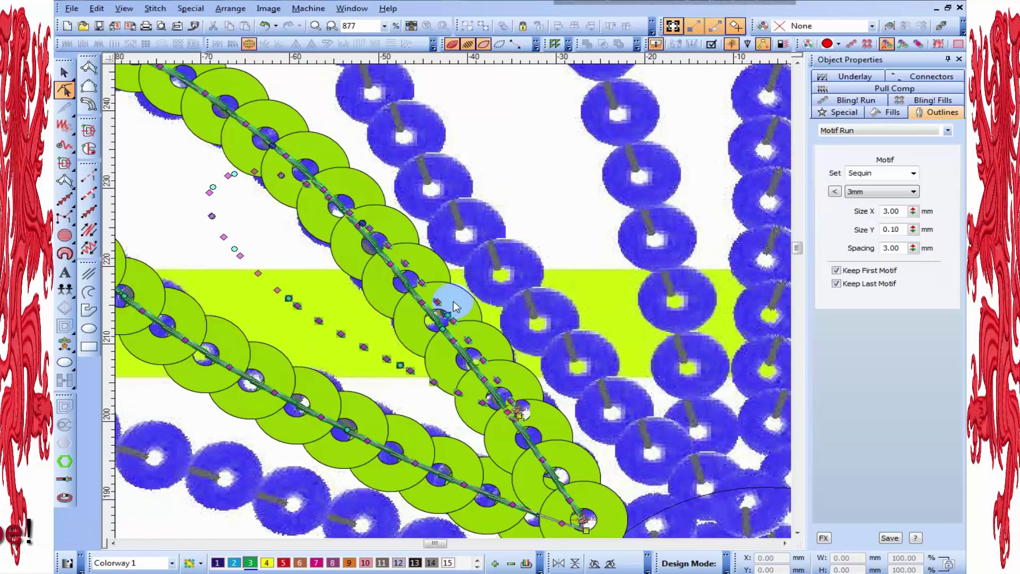
key(z)
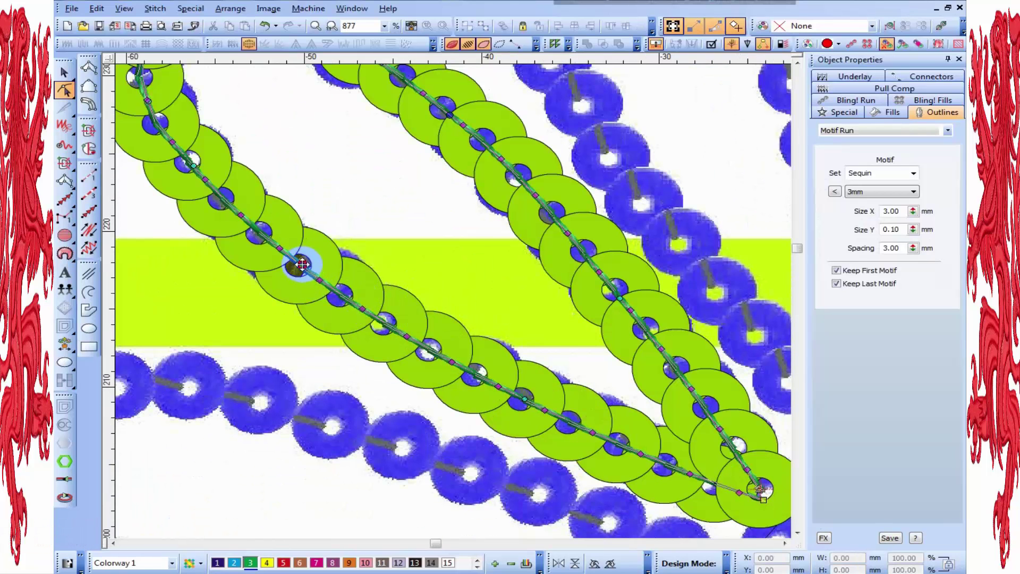
drag(315, 264, 315, 264)
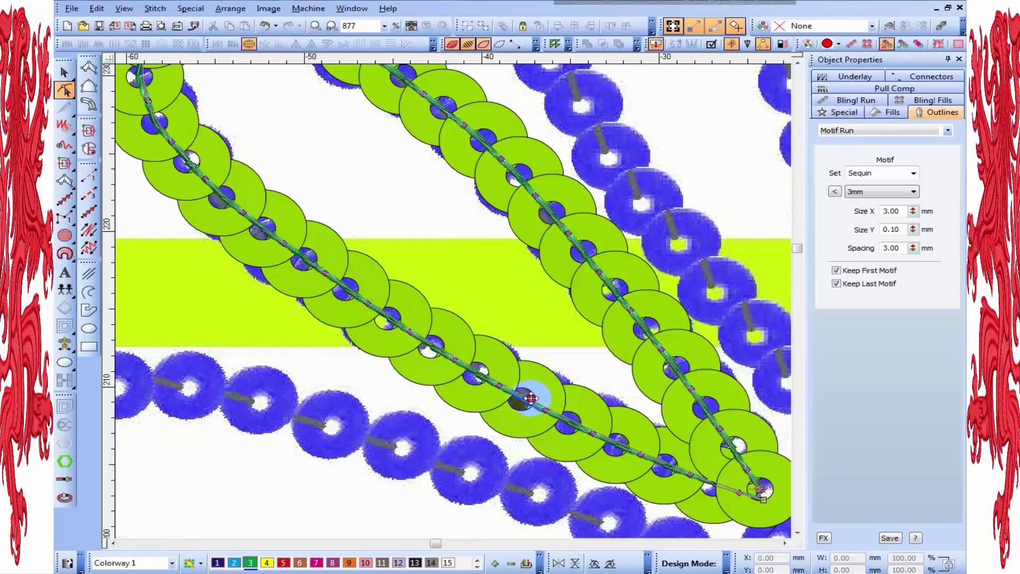
drag(534, 397, 534, 397)
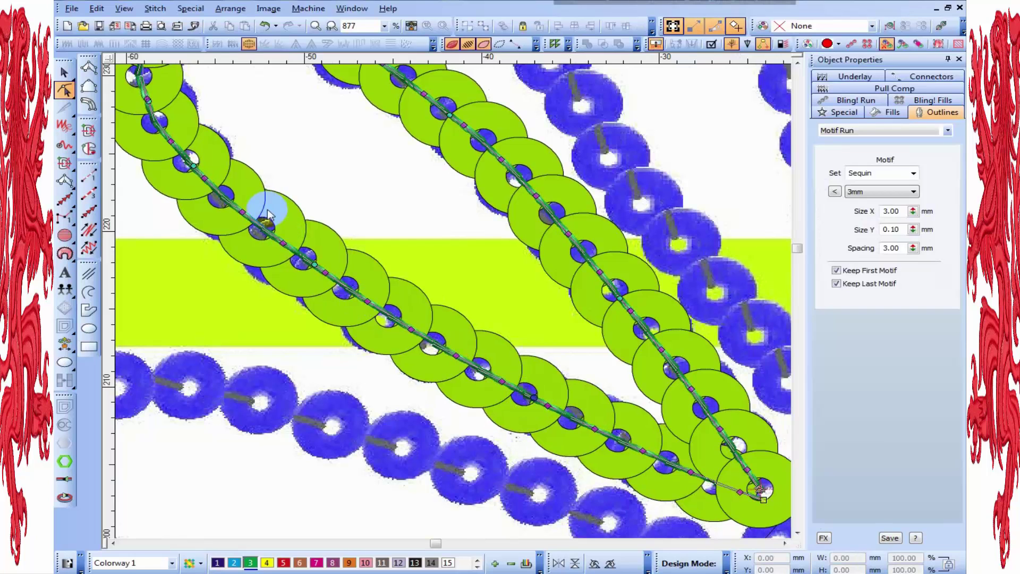
drag(201, 163, 201, 164)
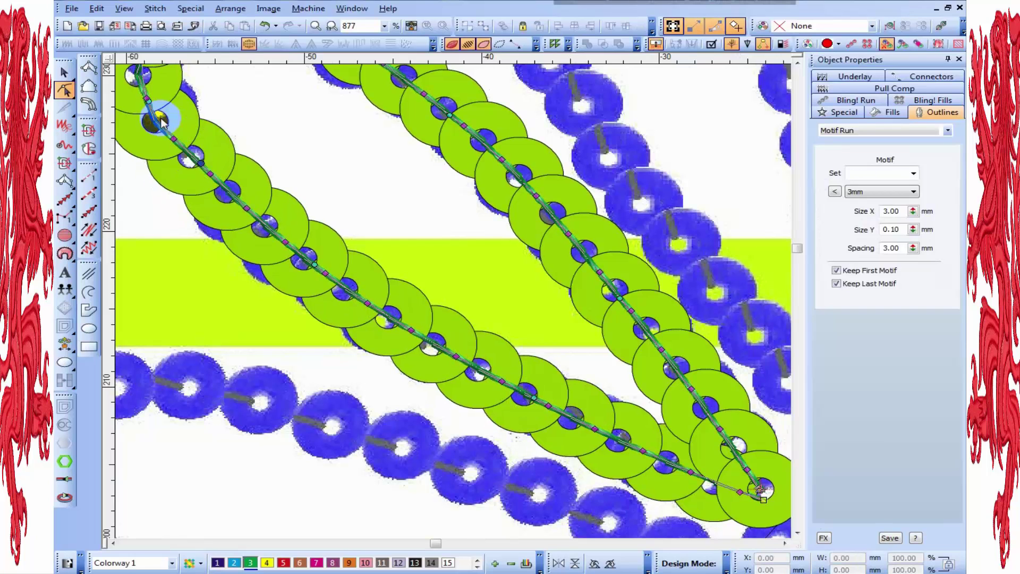
drag(155, 103, 155, 103)
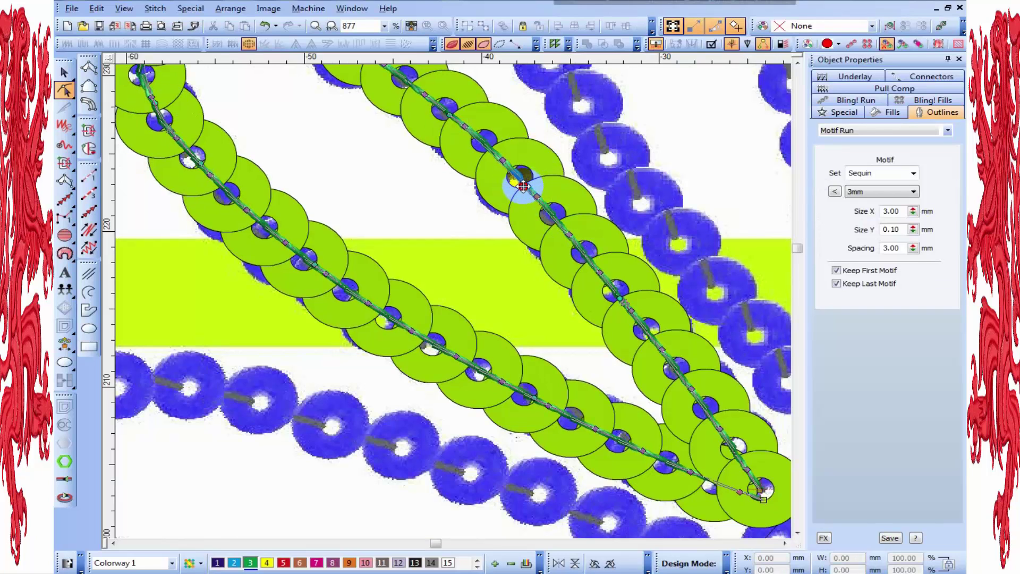
drag(523, 186, 523, 187)
Digitize a short Run line along the centre circle beside the petal's base, about 2.3 mm wide and 3.4 mm high
scroll(704, 343, down, 2)
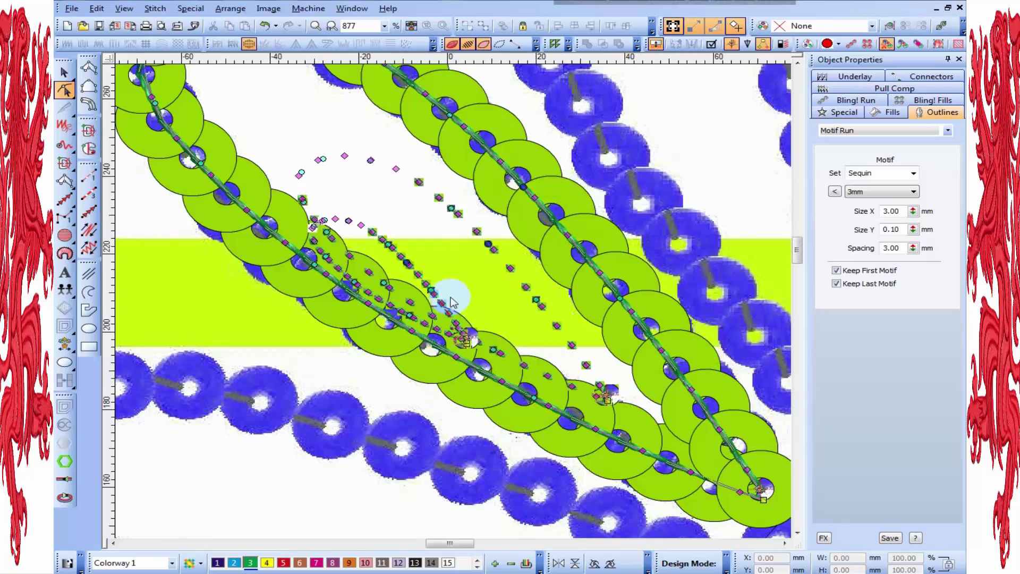
scroll(452, 310, up, 1)
scroll(471, 320, down, 1)
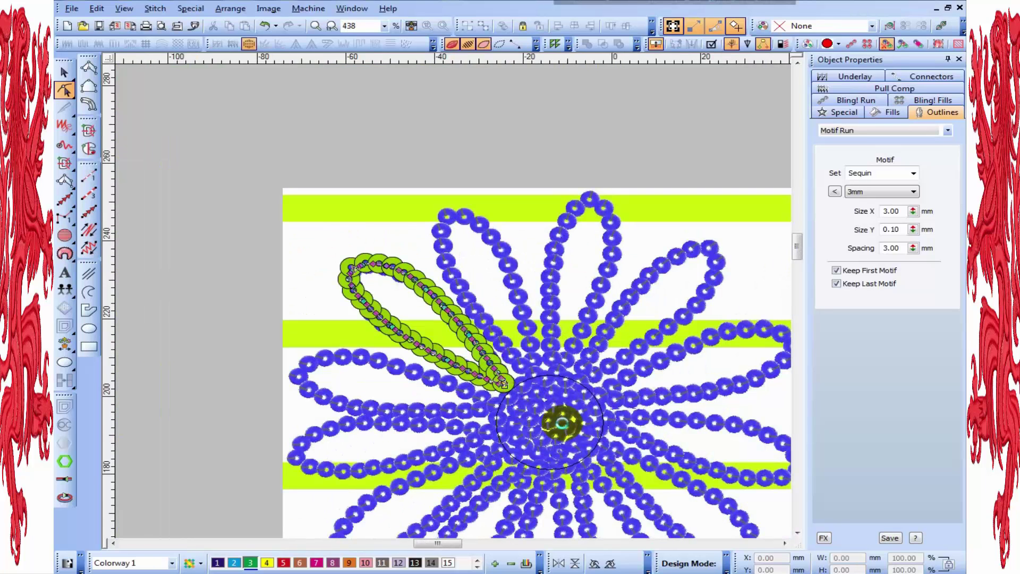
scroll(488, 304, up, 1)
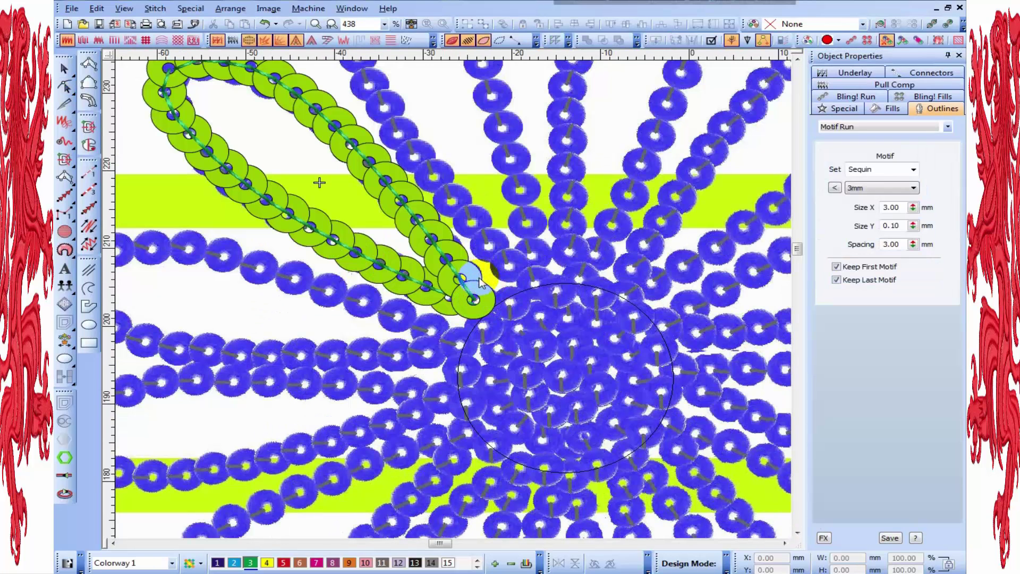
click(88, 171)
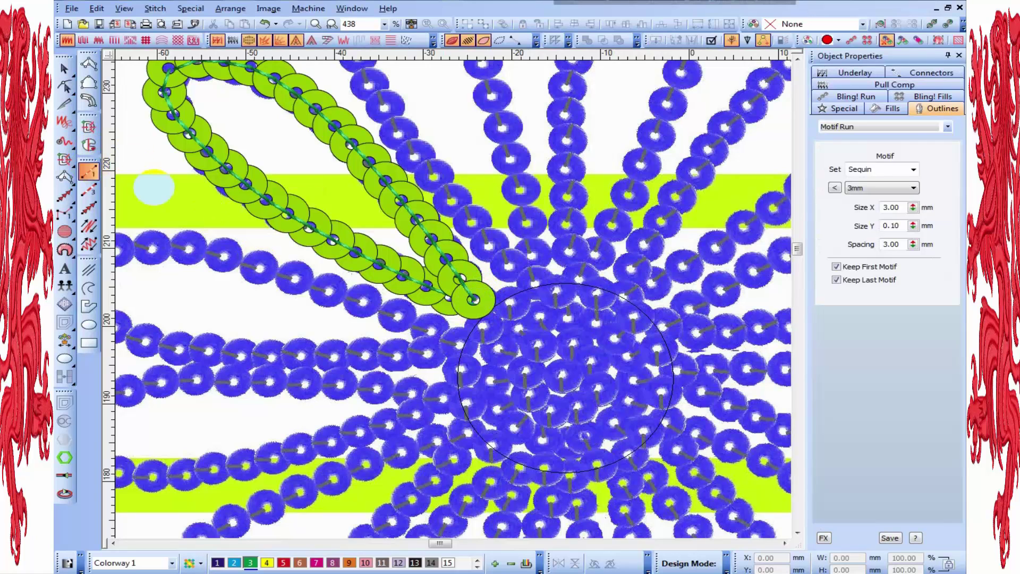
click(464, 342)
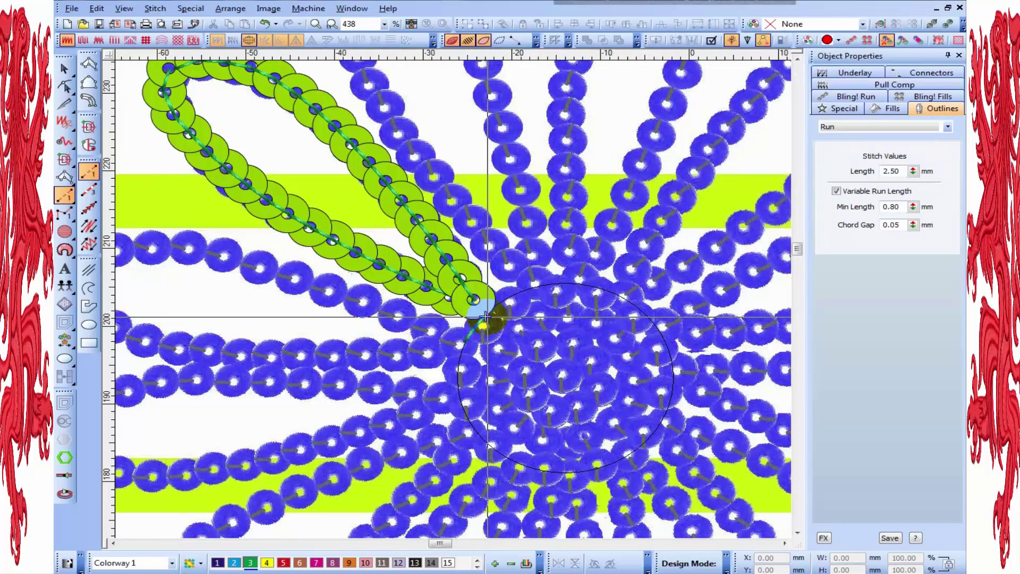
key(z)
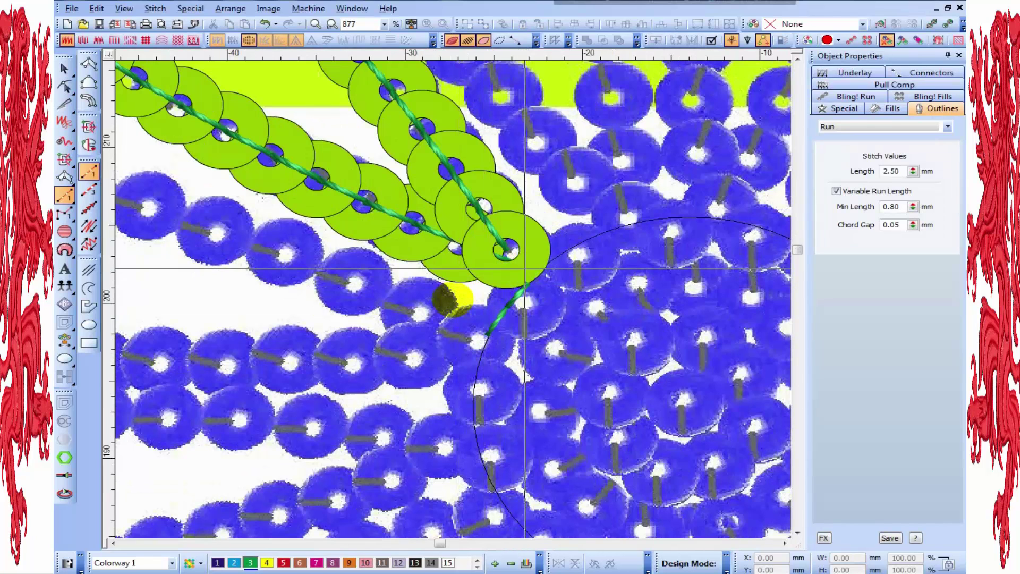
key(shift+z)
key(Return)
Reshape the petal's base by nudging its end node up and slightly left and shifting its start node slightly left
key(z)
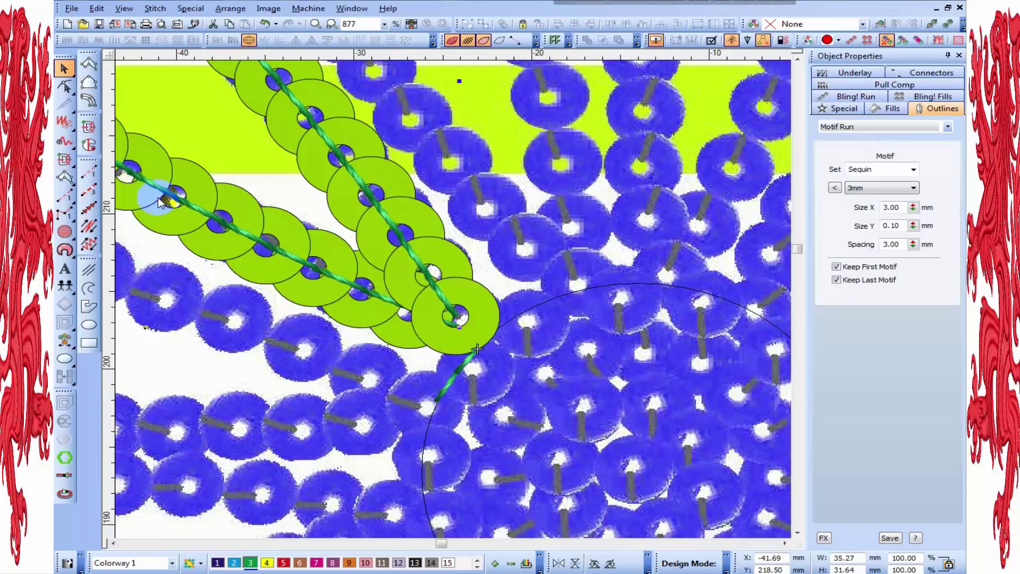
click(64, 90)
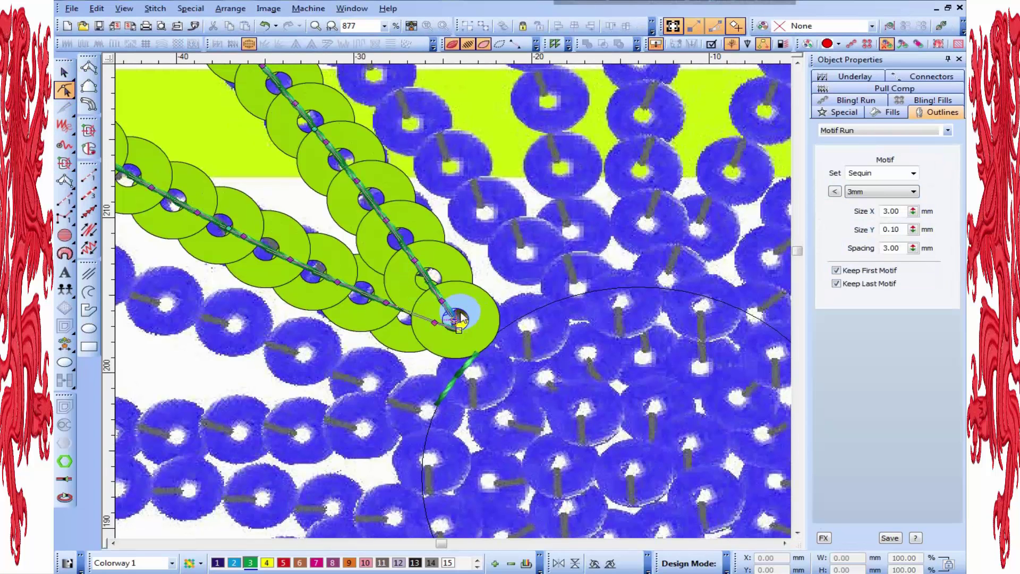
scroll(463, 317, up, 1)
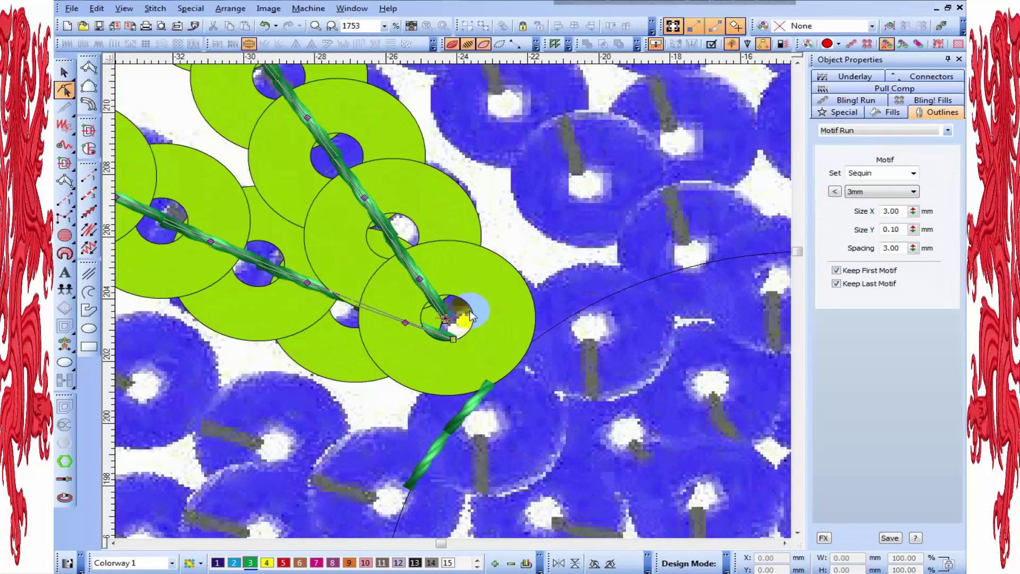
click(463, 329)
key(Up)
key(Up)
key(Up)
key(Up)
key(Up)
key(Up)
key(Left)
key(Left)
key(Left)
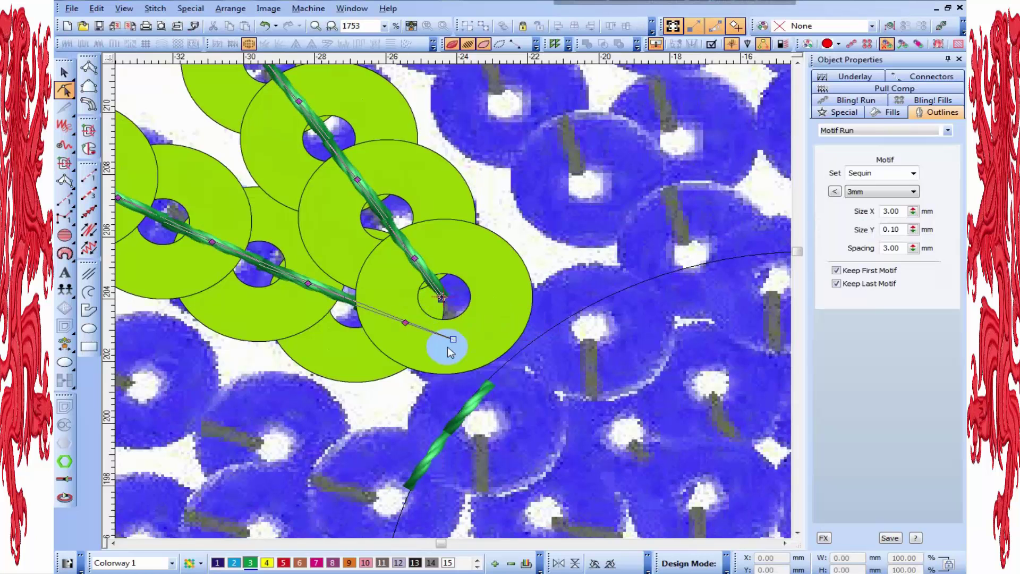
drag(440, 337, 438, 335)
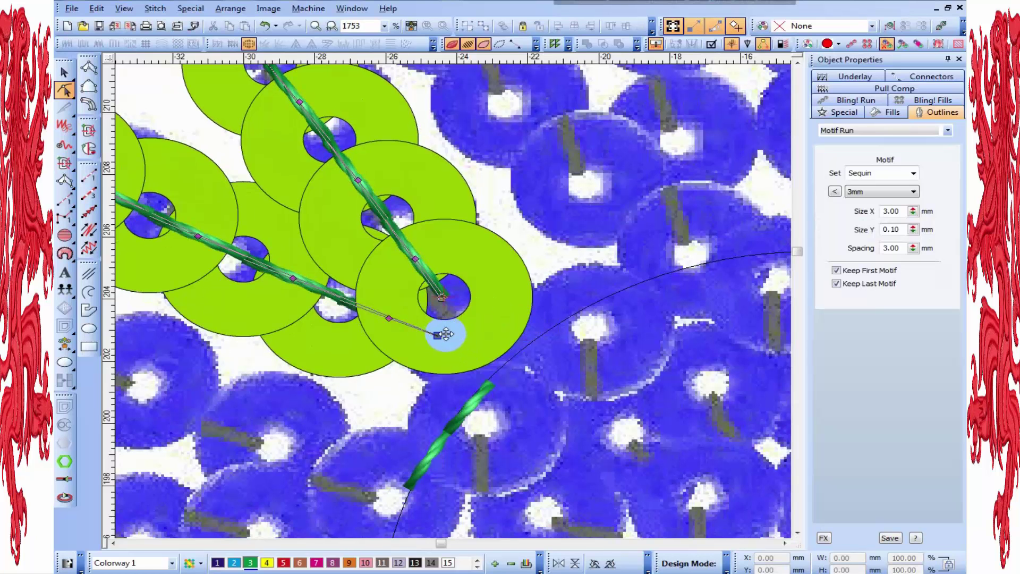
scroll(445, 333, down, 1)
scroll(457, 314, down, 1)
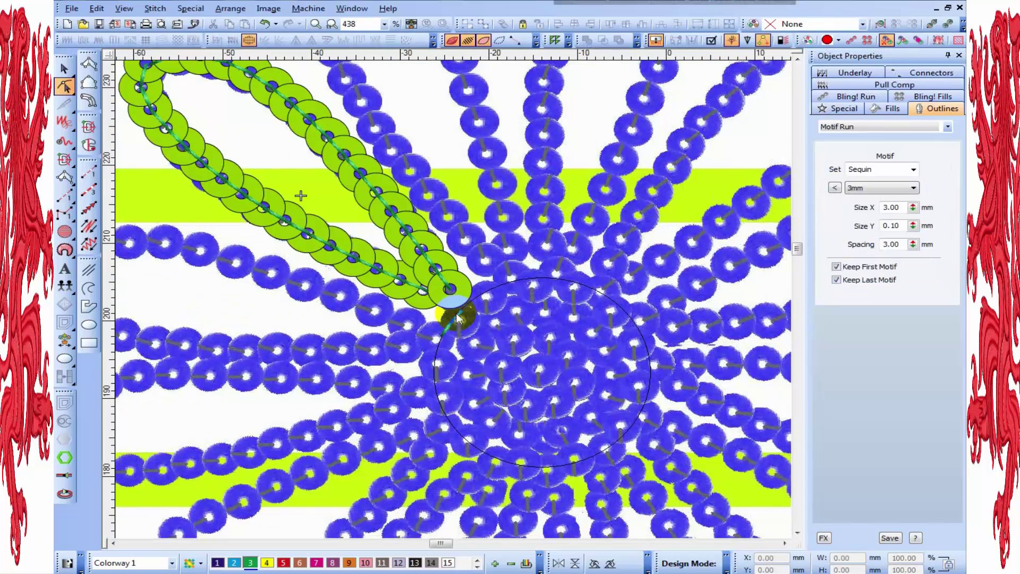
Cut the petal and paste it back in place so it is sequenced after the short Run line
key(Escape)
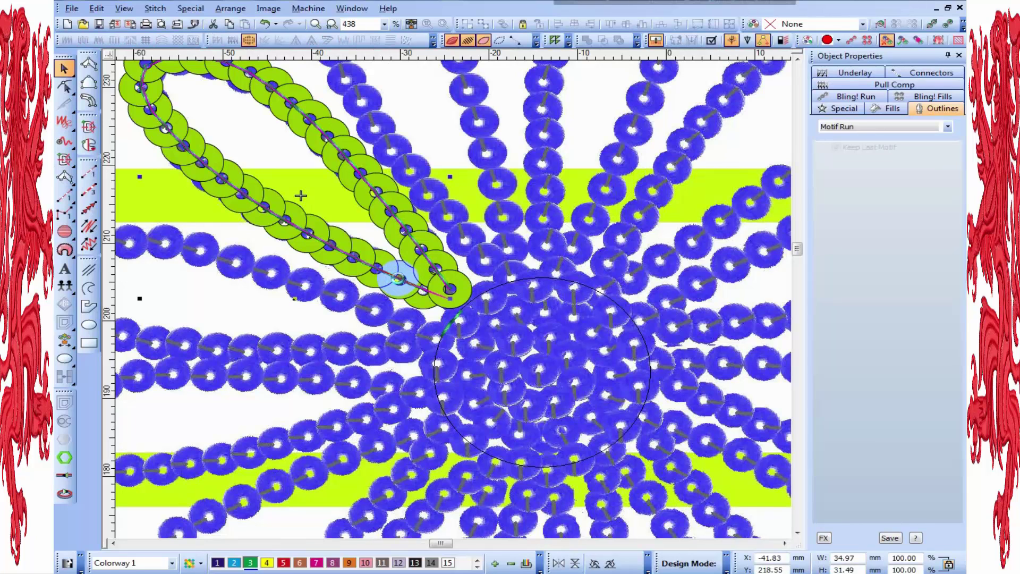
key(ctrl+x)
key(ctrl+v)
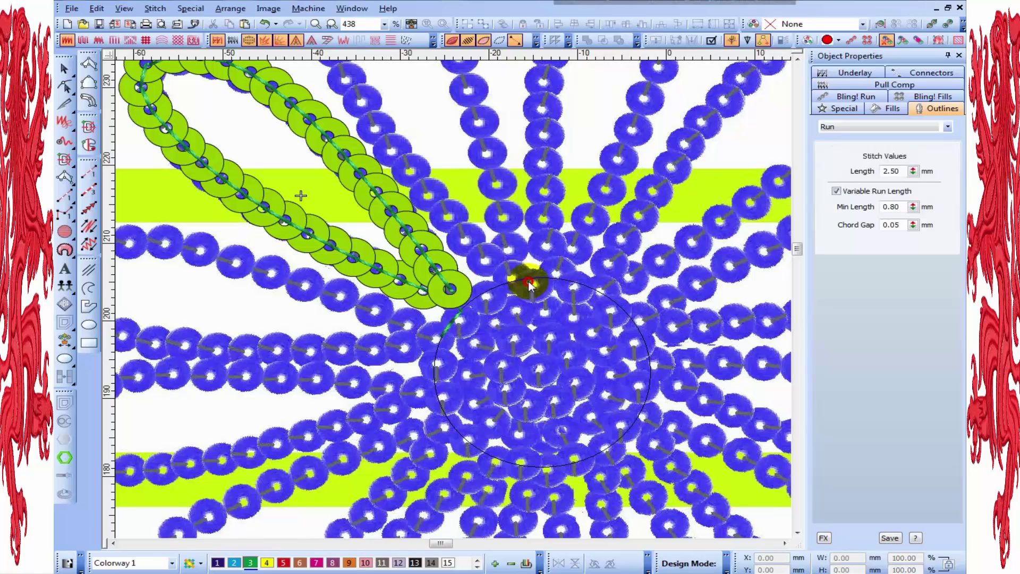
Make a scaled-down concentric copy of the centre circle, about 2.8 mm across, as a centre marker
click(528, 283)
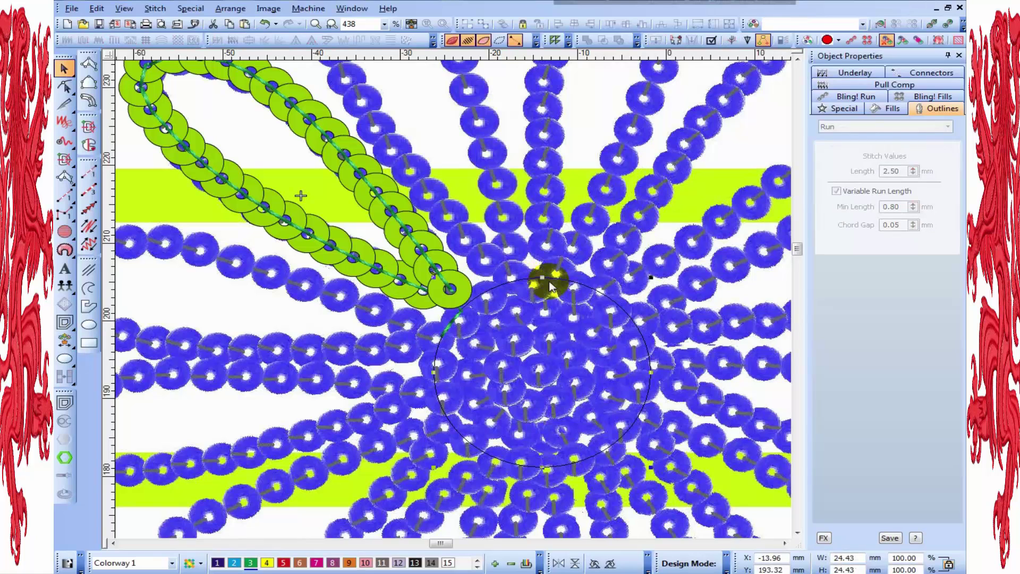
drag(650, 277, 584, 362)
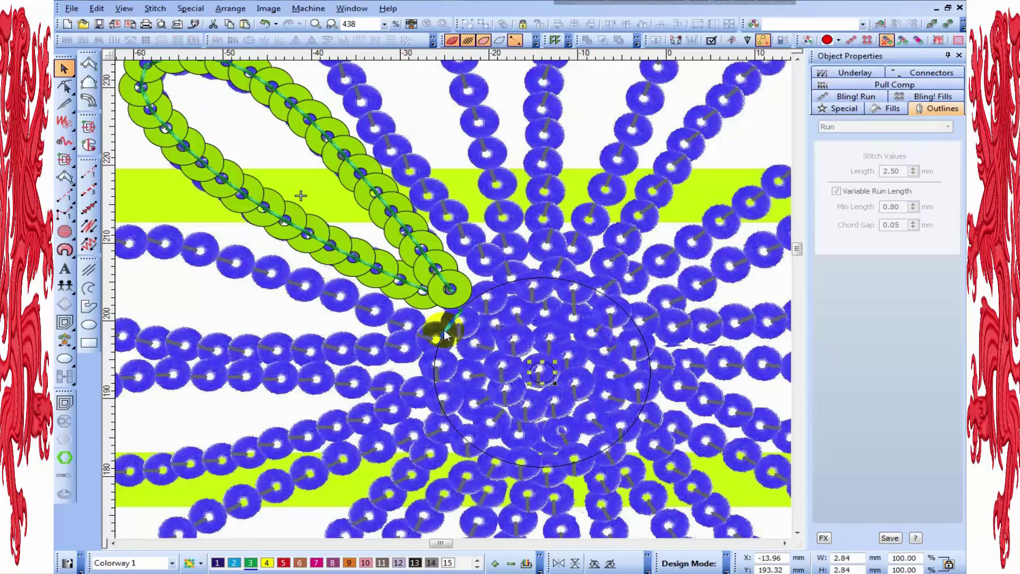
Start a Wreath layout of the petal and the short Run line, and set the number of copies to 13
click(455, 329)
scroll(454, 297, down, 2)
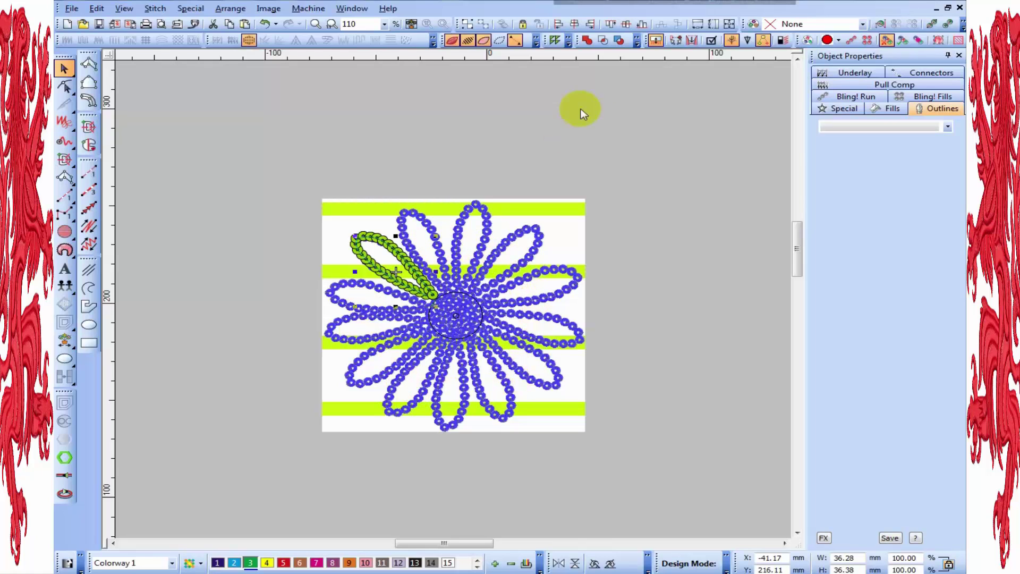
click(636, 42)
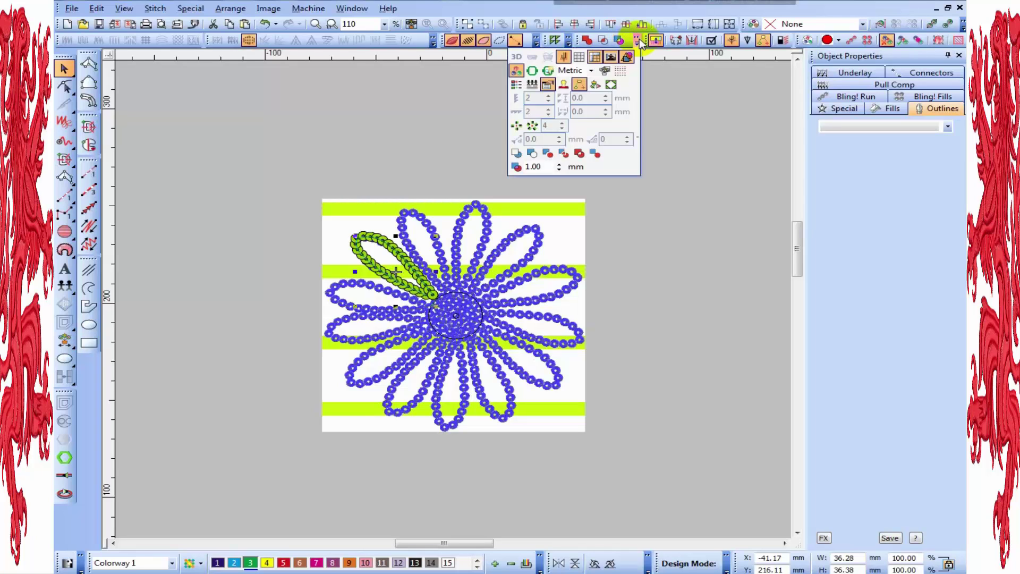
click(517, 125)
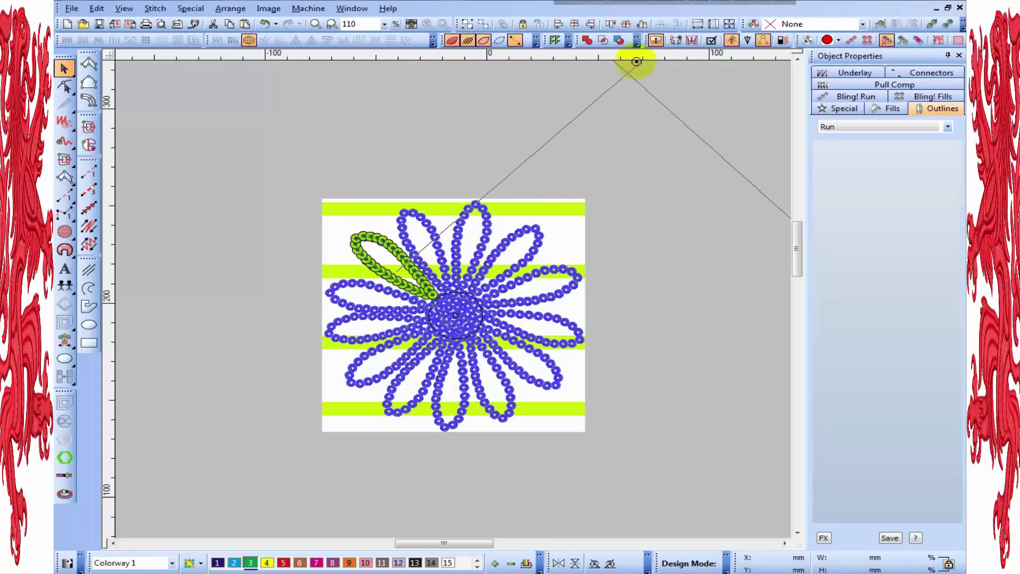
click(568, 41)
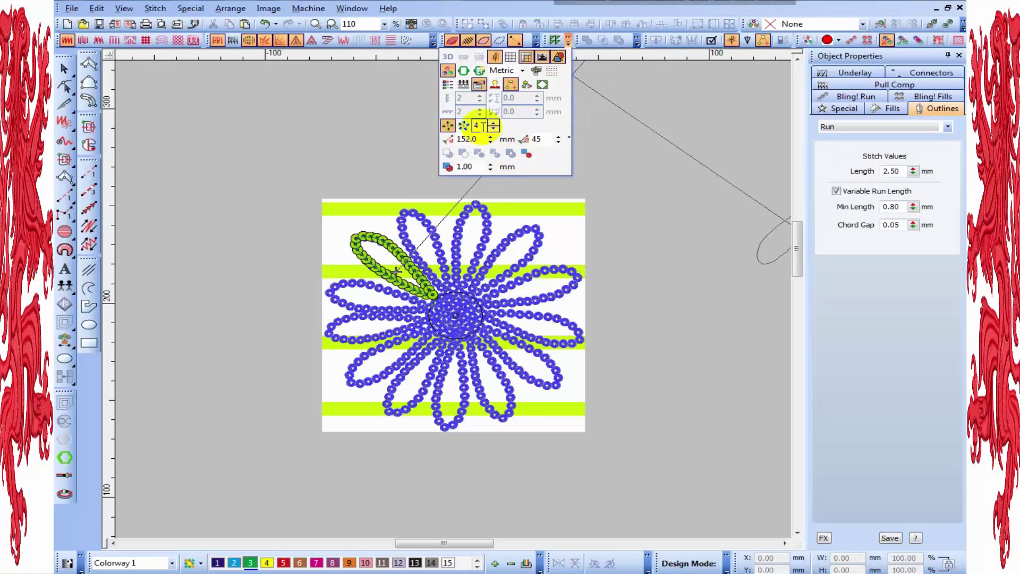
click(498, 130)
click(494, 122)
click(494, 122)
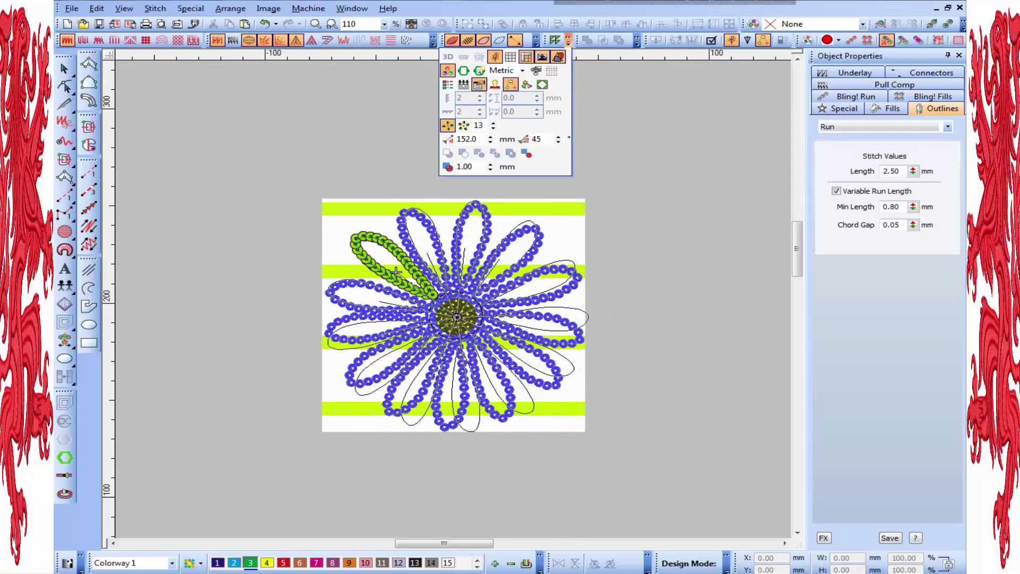
Try placing the 13-copy wreath centred on the small centre circle, inspect the petal bases, and undo it
click(455, 316)
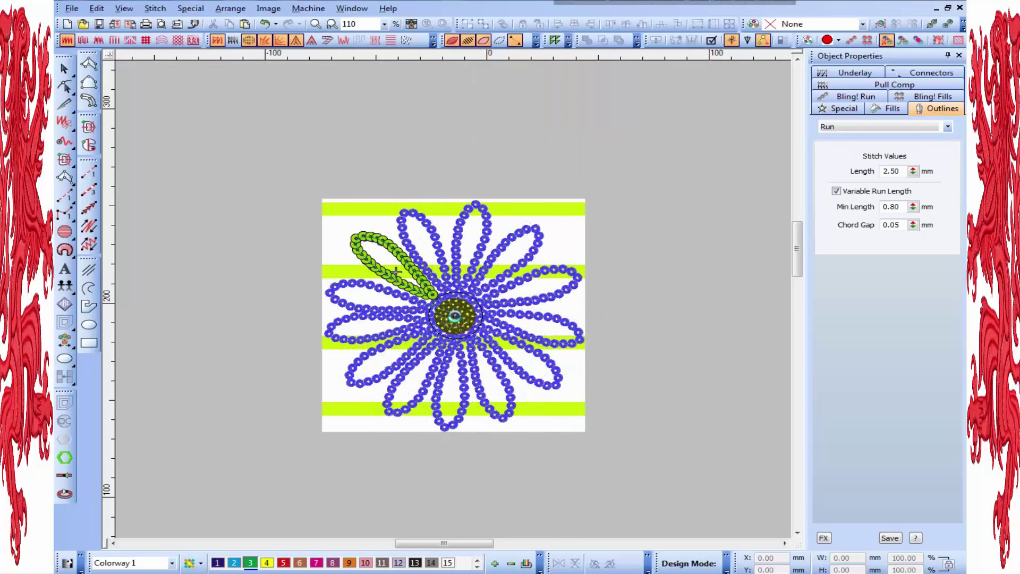
scroll(457, 305, up, 4)
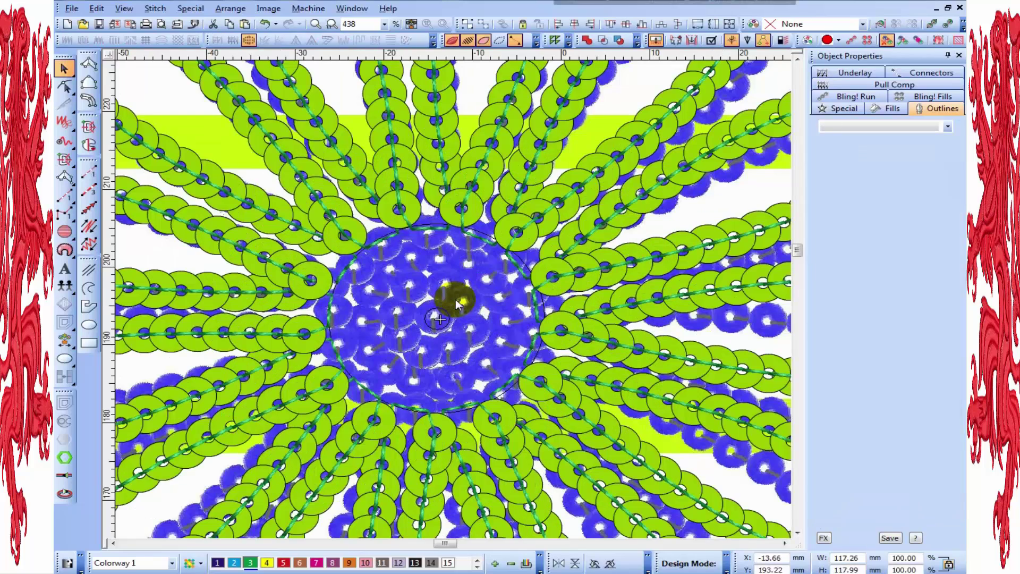
scroll(454, 300, up, 1)
scroll(453, 299, down, 1)
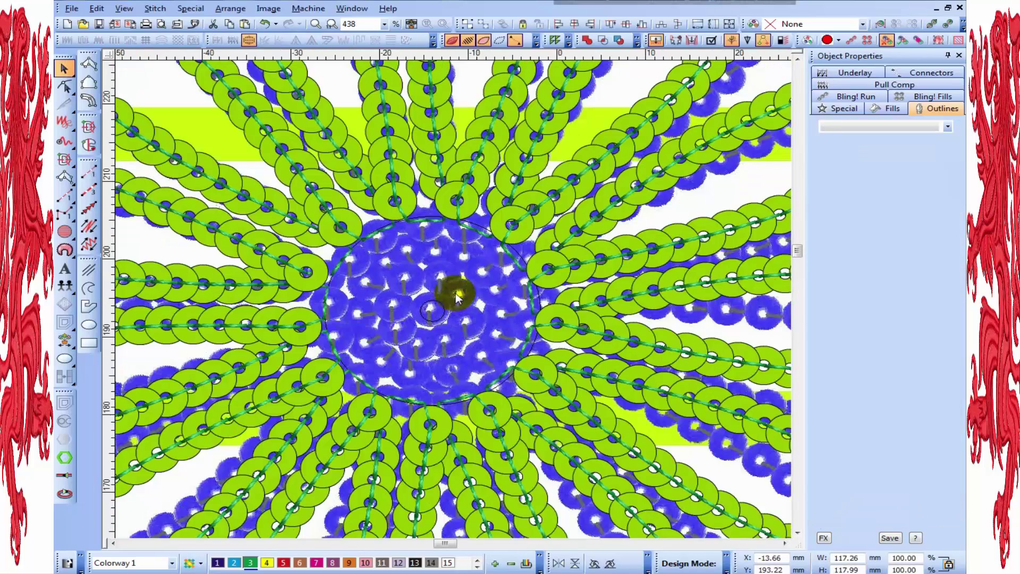
key(ctrl+z)
Lay out the petal and the short Run line as a 13-copy wreath centred on the small centre circle
key(Escape)
click(344, 257)
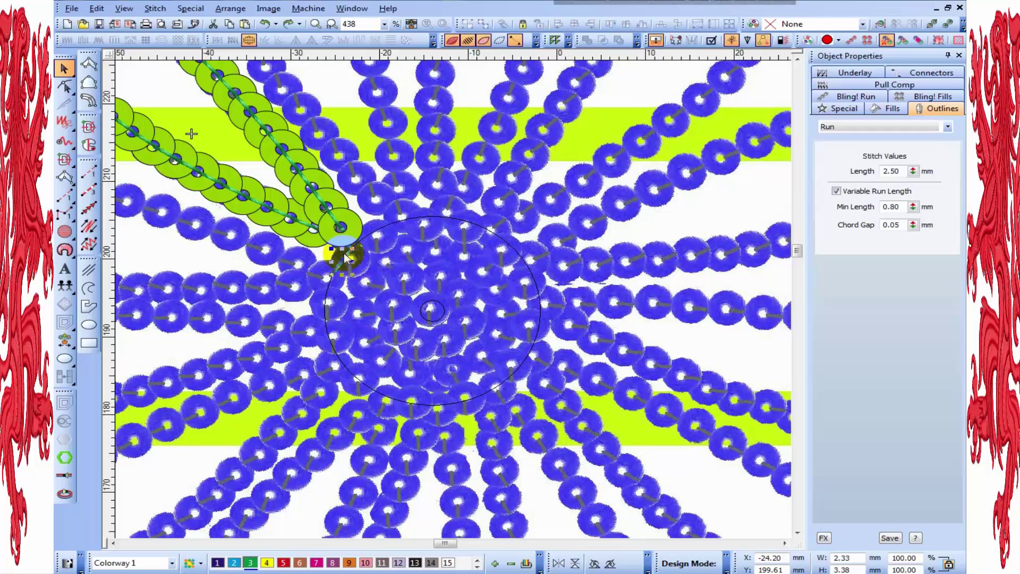
ctrl+click(330, 211)
click(568, 40)
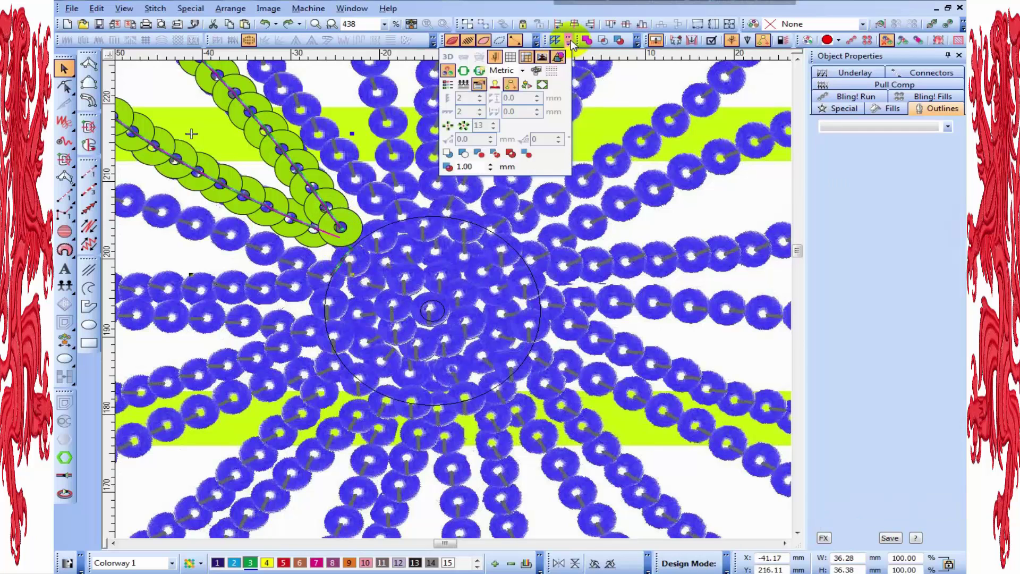
click(464, 125)
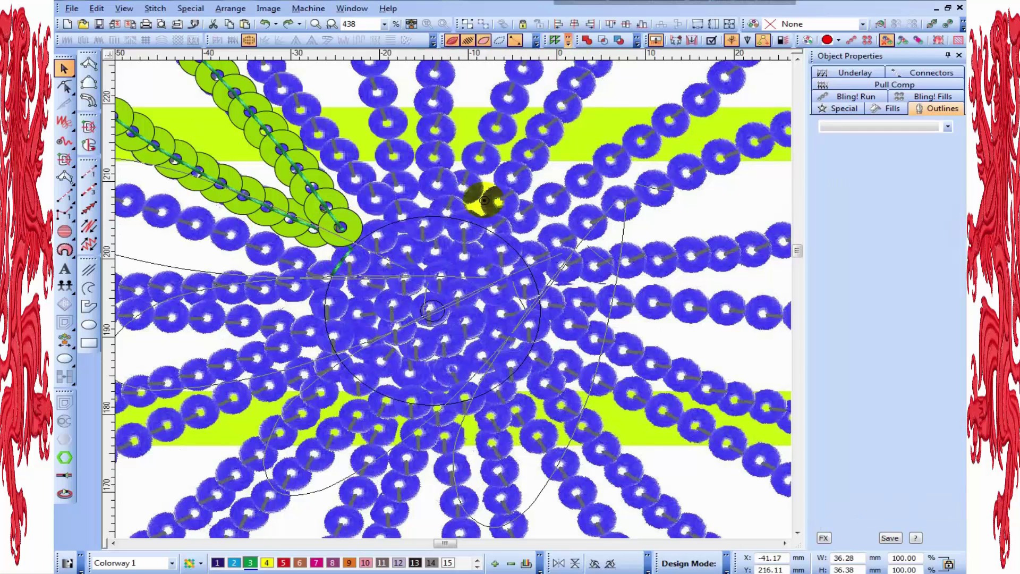
click(432, 311)
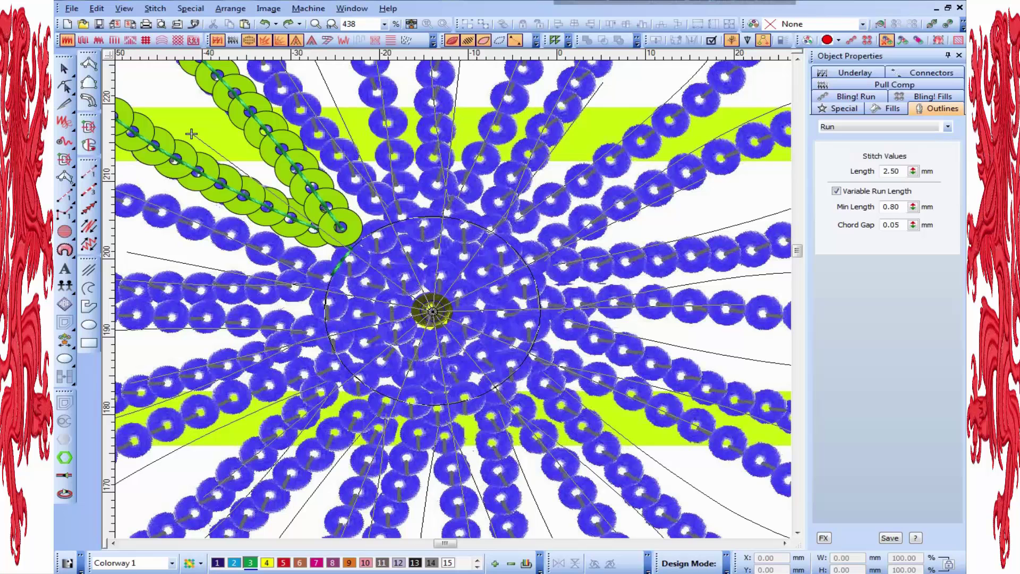
key(Escape)
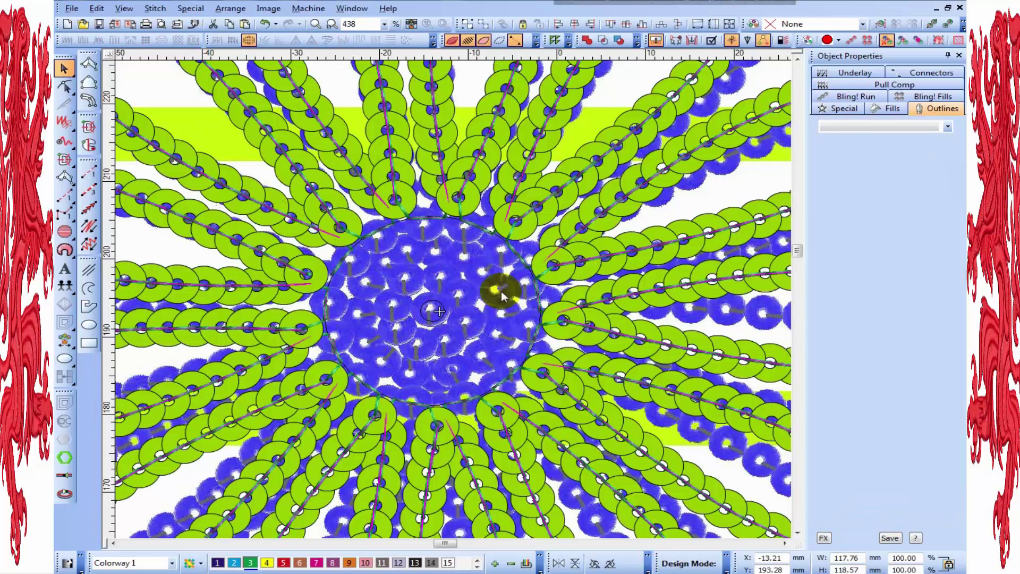
scroll(557, 283, down, 1)
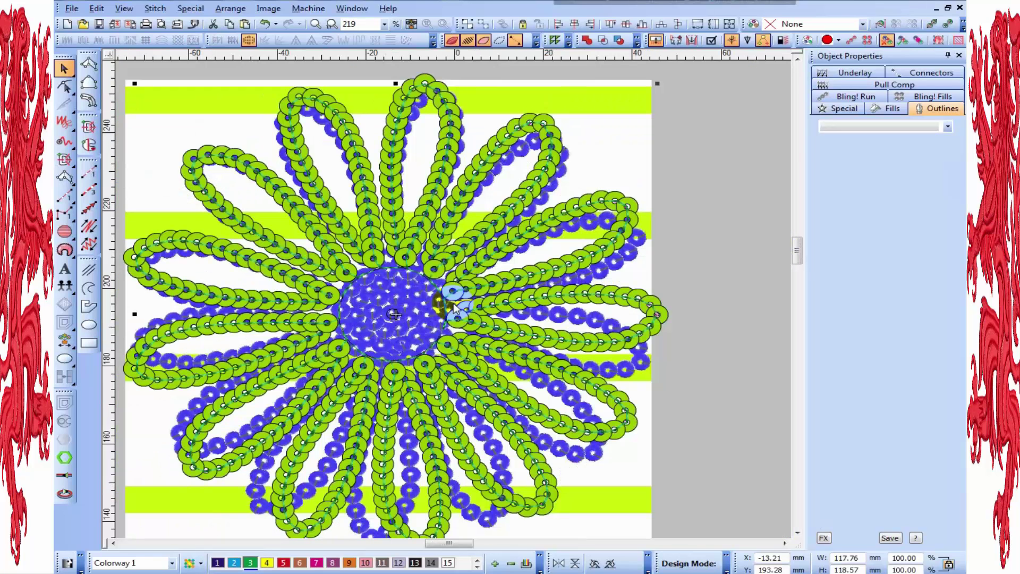
key(Escape)
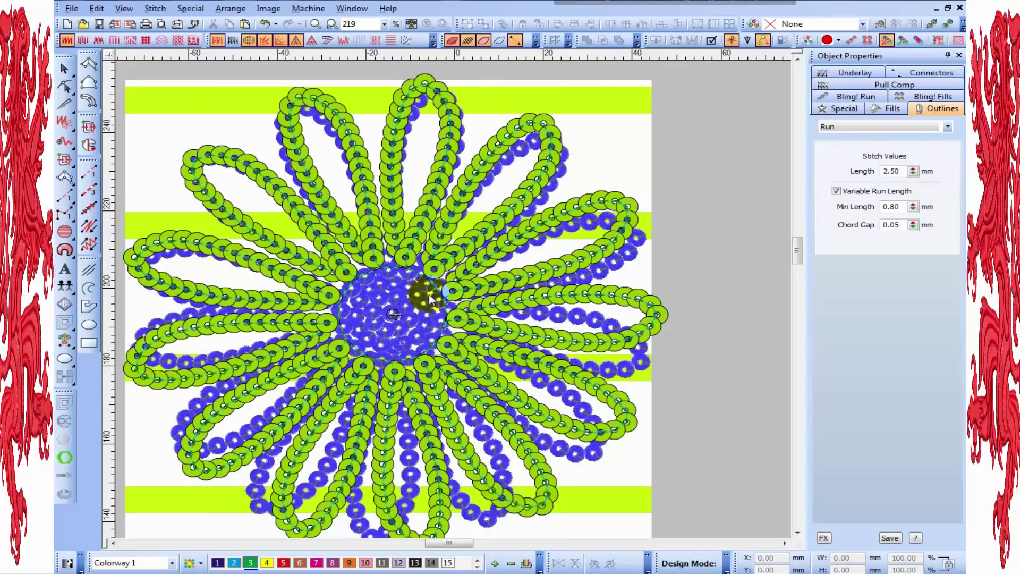
With the sequin fills hidden, convert the large centre circle to a Motif Run using the 3mm Sequin motif, and show the sequins again
key(t)
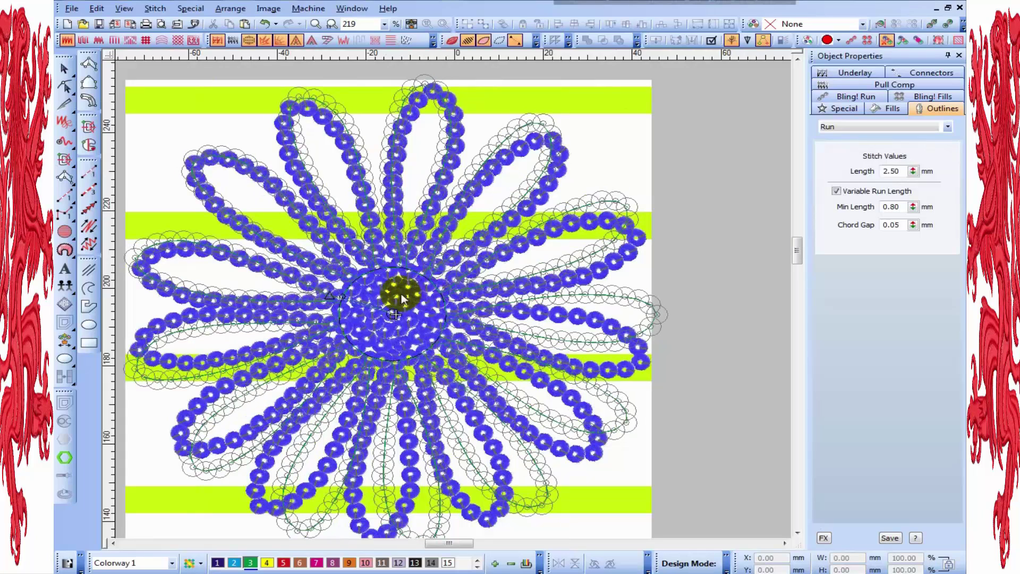
key(z)
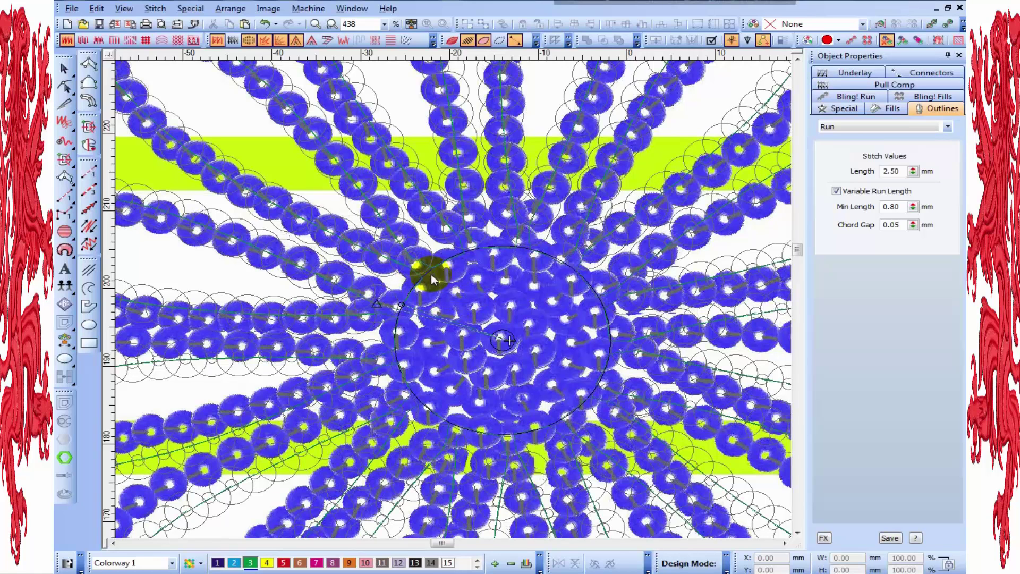
click(88, 207)
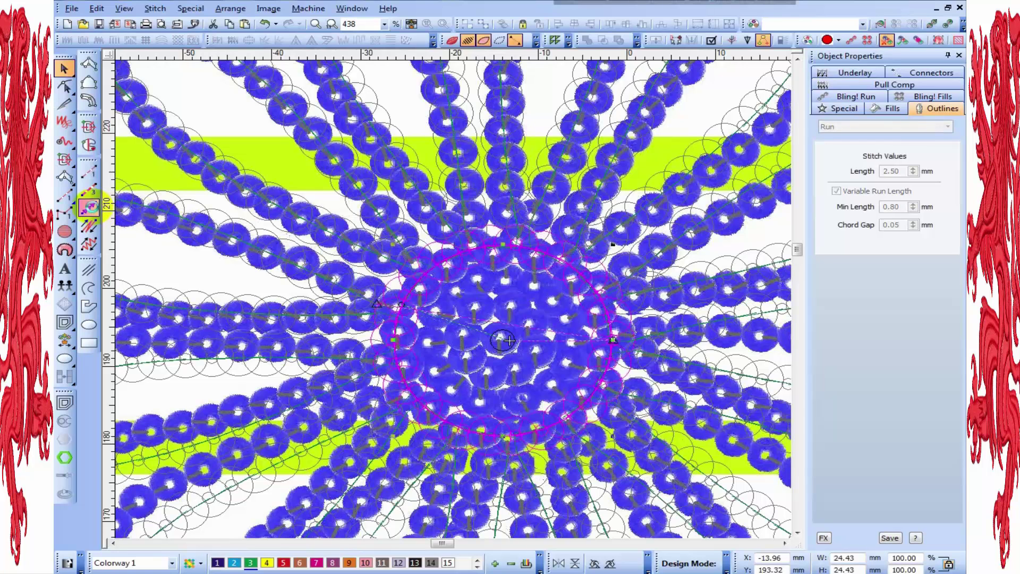
key(t)
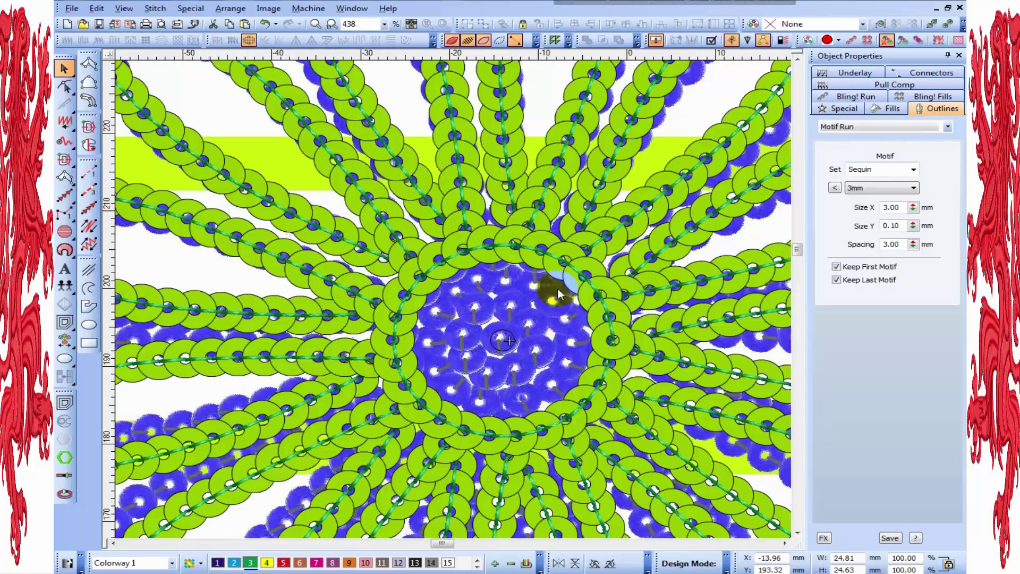
Make a smaller concentric copy of the centre sequin ring, about 16.8 mm across, and regenerate its sequins through a reshape
key(Escape)
click(514, 246)
key(Return)
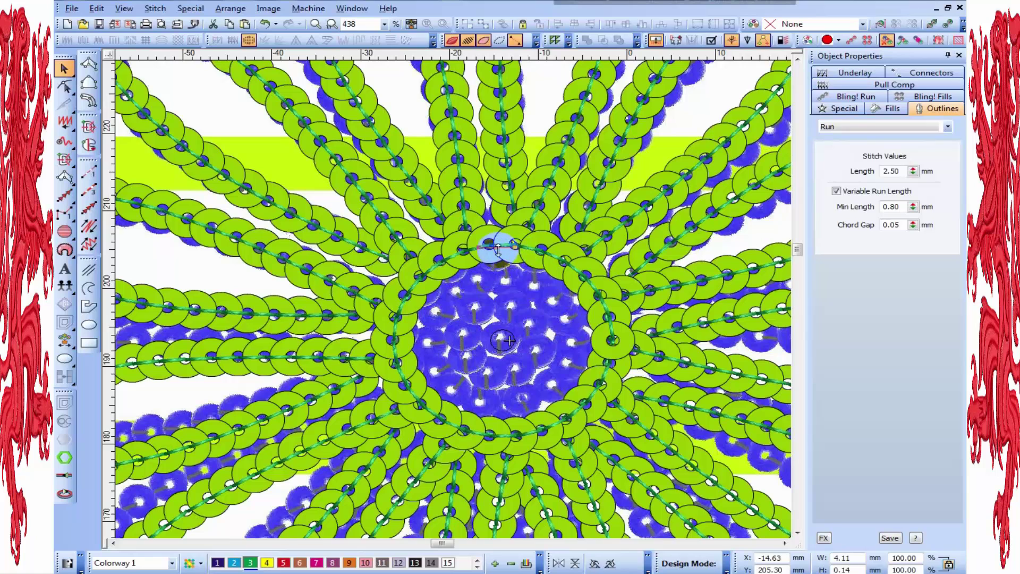
click(479, 253)
drag(490, 253, 602, 274)
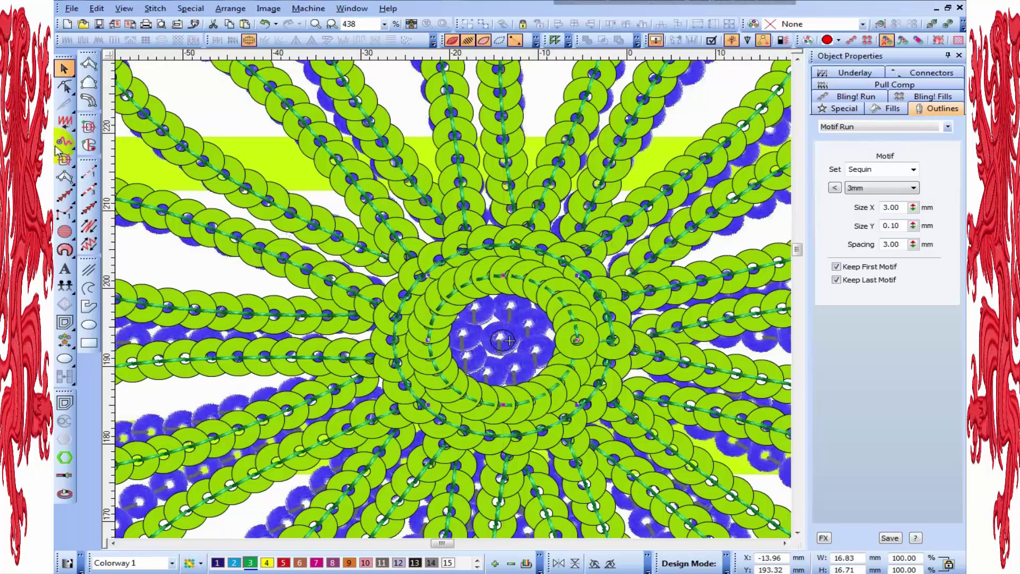
click(64, 86)
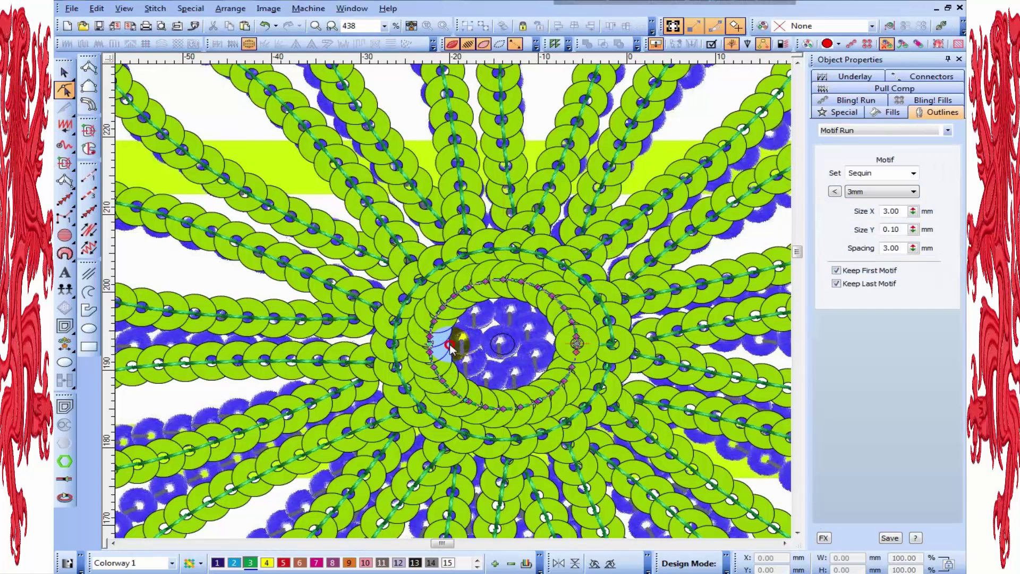
key(Return)
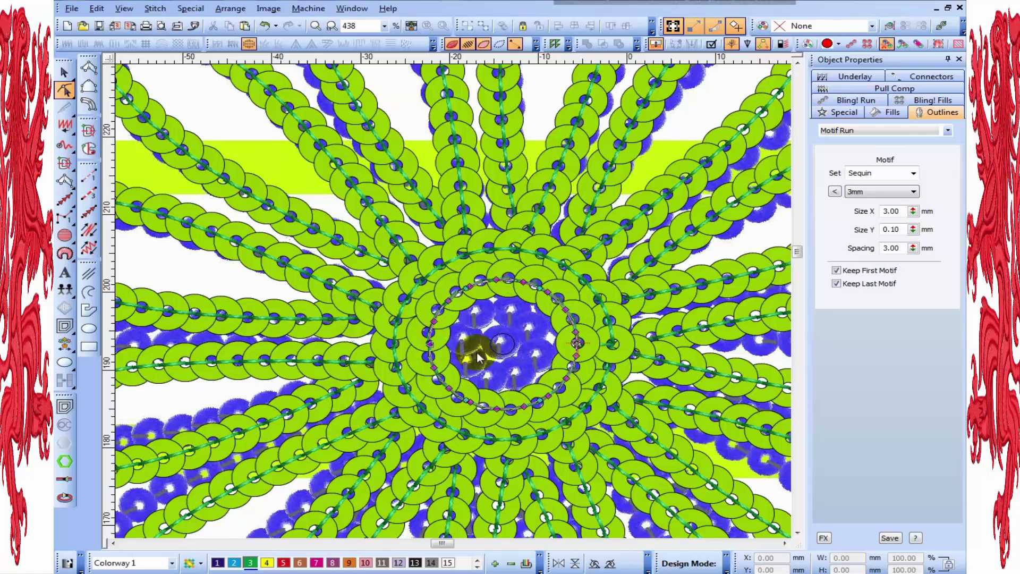
key(Escape)
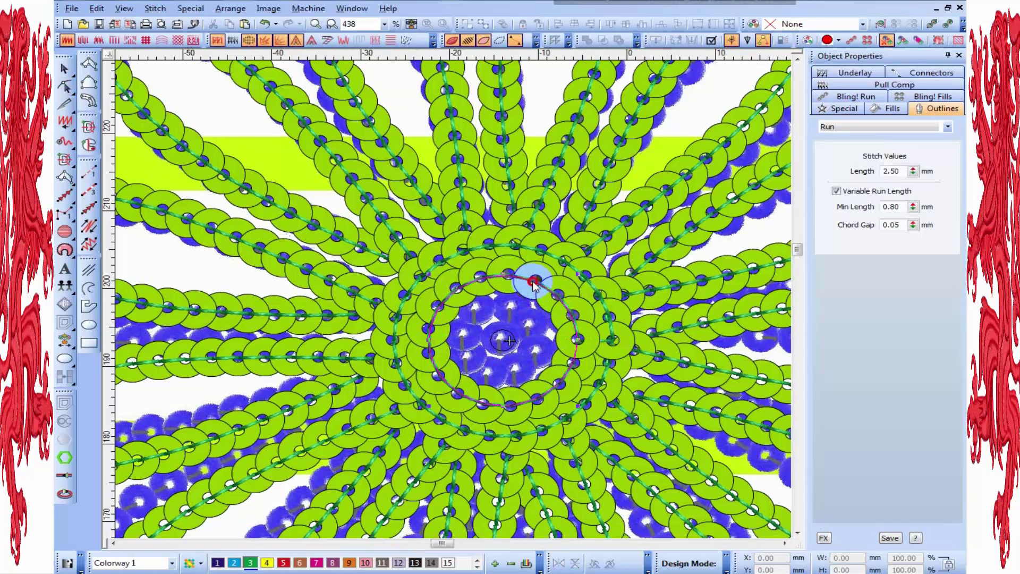
Add an innermost concentric sequin ring, about 9.6 mm across, by copying and shrinking the middle ring, and regenerate its sequins
click(533, 284)
drag(578, 273, 554, 304)
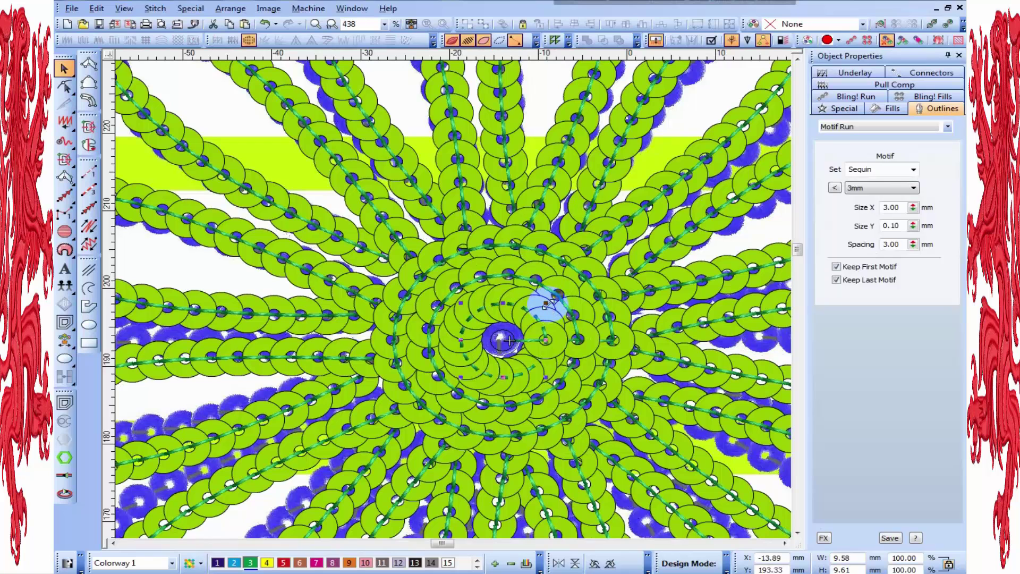
click(62, 88)
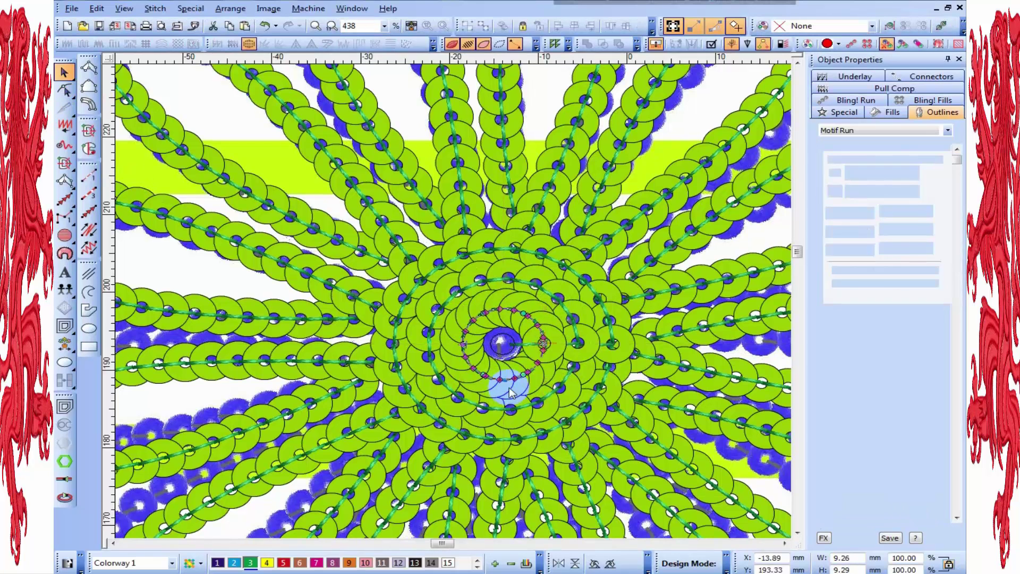
scroll(510, 390, up, 1)
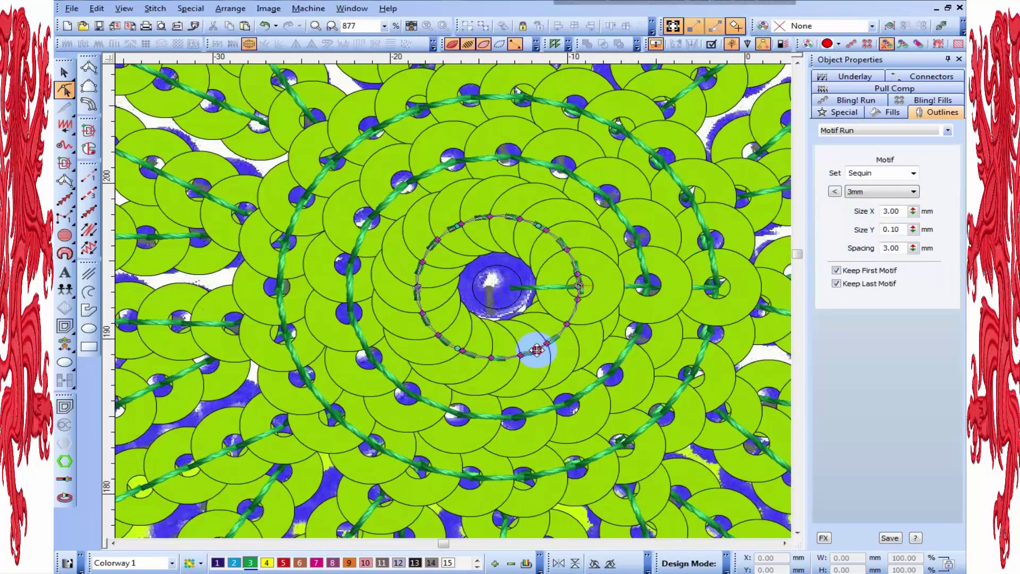
key(Return)
key(Escape)
Shrink the innermost sequin ring to about 8.7 mm wide and the middle ring to about 16.3 mm wide
click(563, 238)
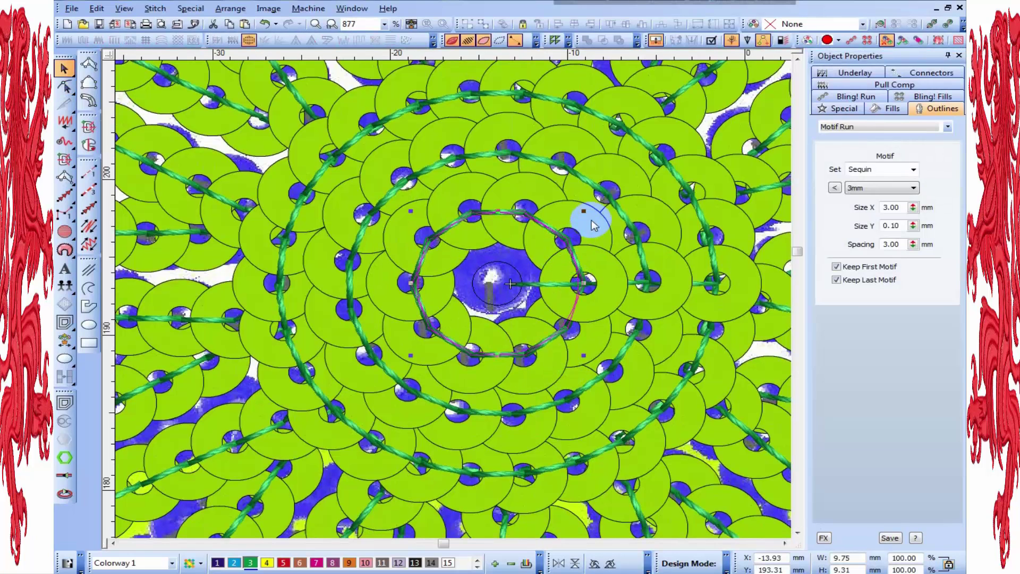
drag(584, 213, 575, 220)
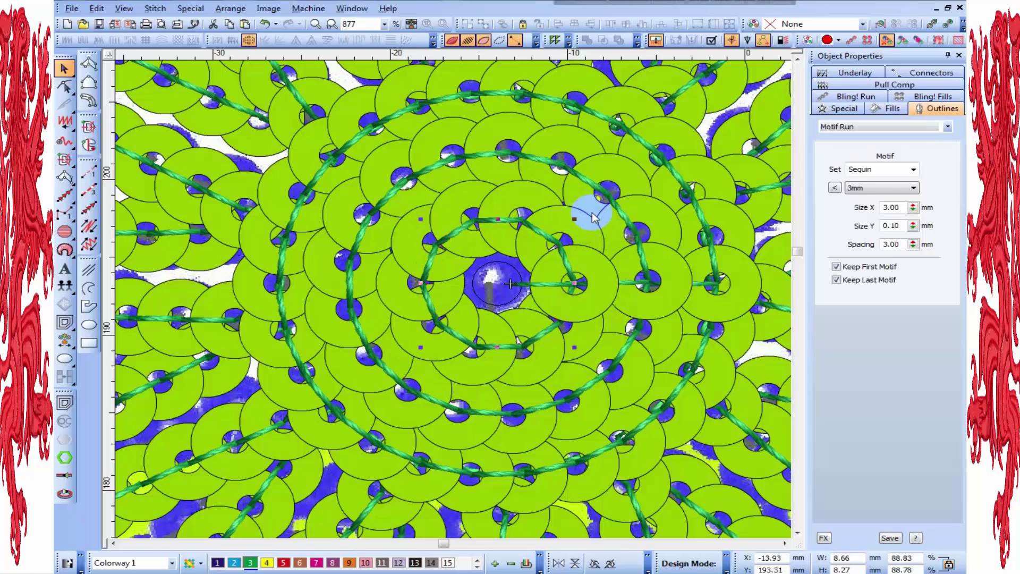
click(598, 192)
click(629, 173)
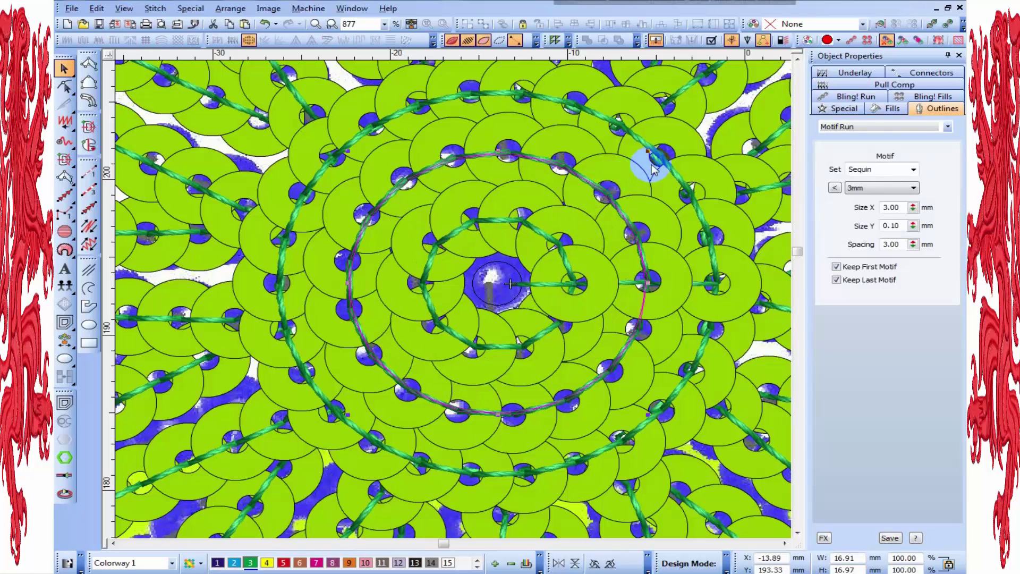
drag(649, 152, 644, 155)
Regenerate the sequins of the resized middle and innermost rings through a reshape
click(65, 85)
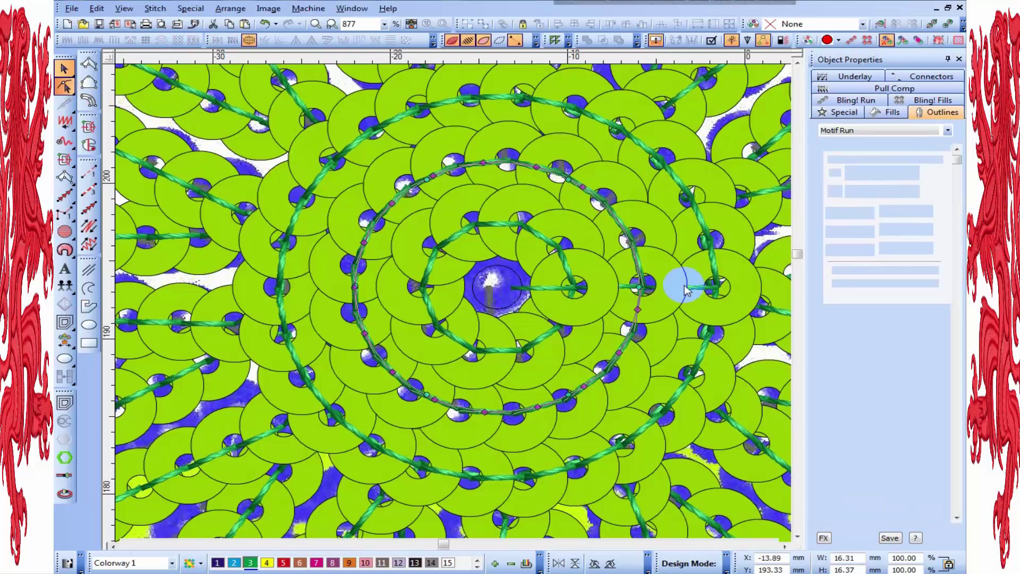
click(582, 186)
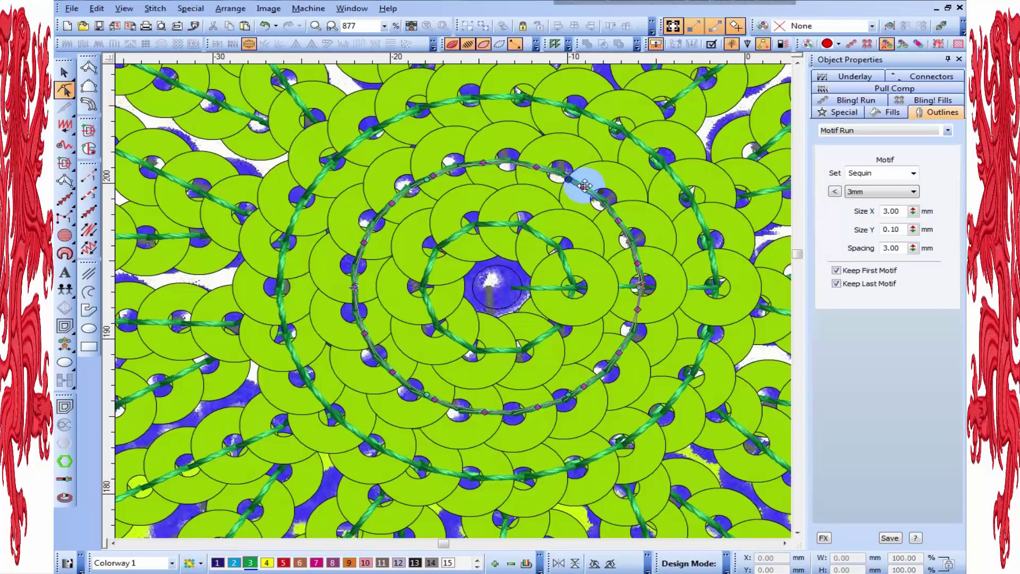
click(553, 240)
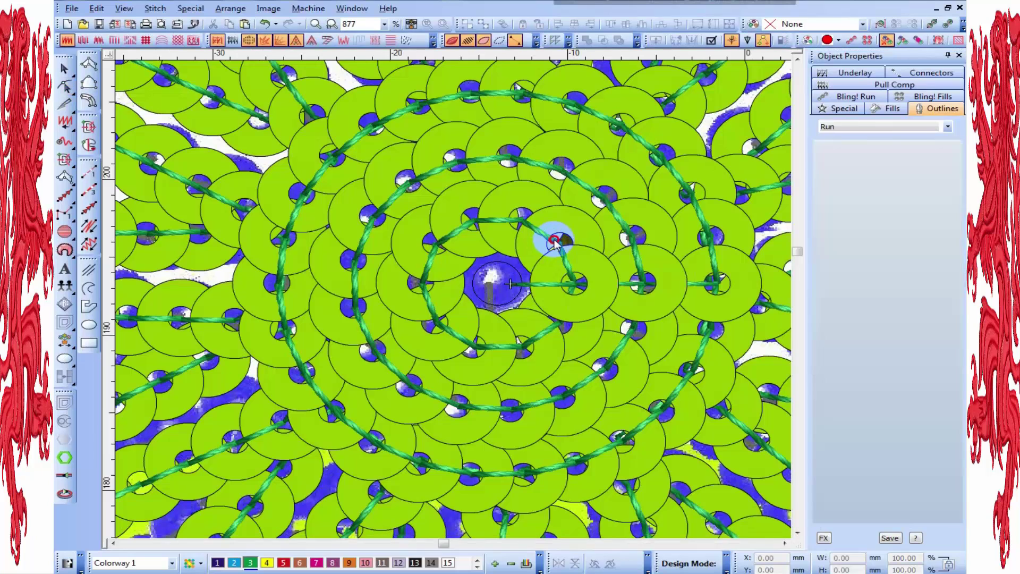
click(66, 86)
click(570, 287)
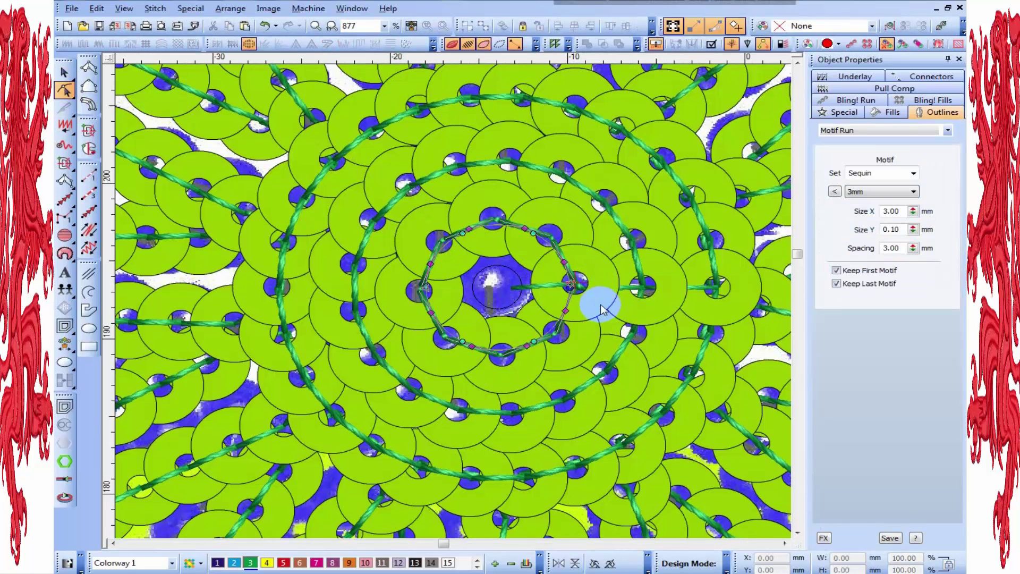
key(Escape)
Digitize a short horizontal 3mm Sequin Motif Run, about 4 mm long, across the open middle of the innermost ring
scroll(454, 300, down, 1)
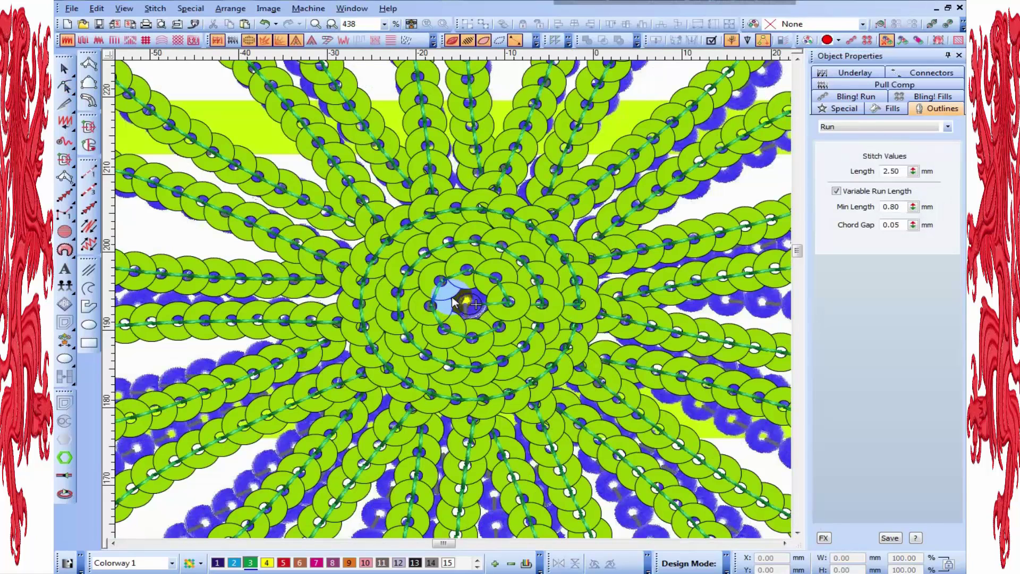
key(t)
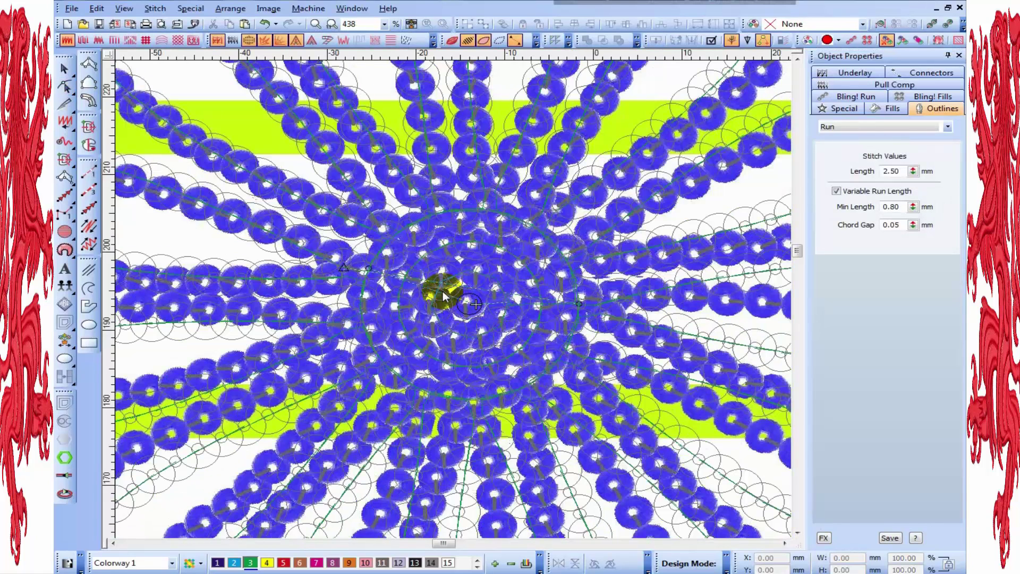
click(442, 293)
click(88, 171)
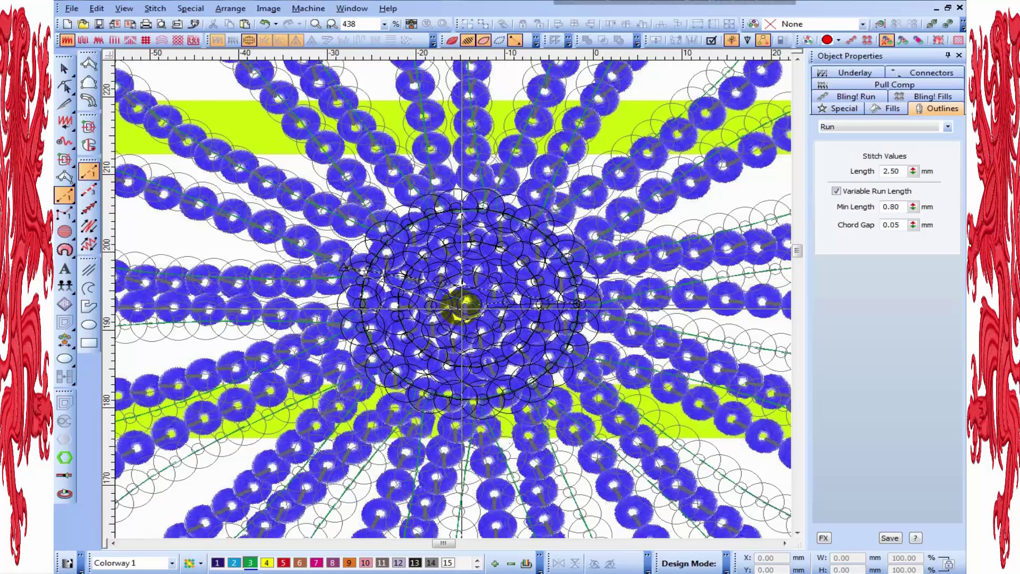
scroll(473, 307, up, 1)
key(Escape)
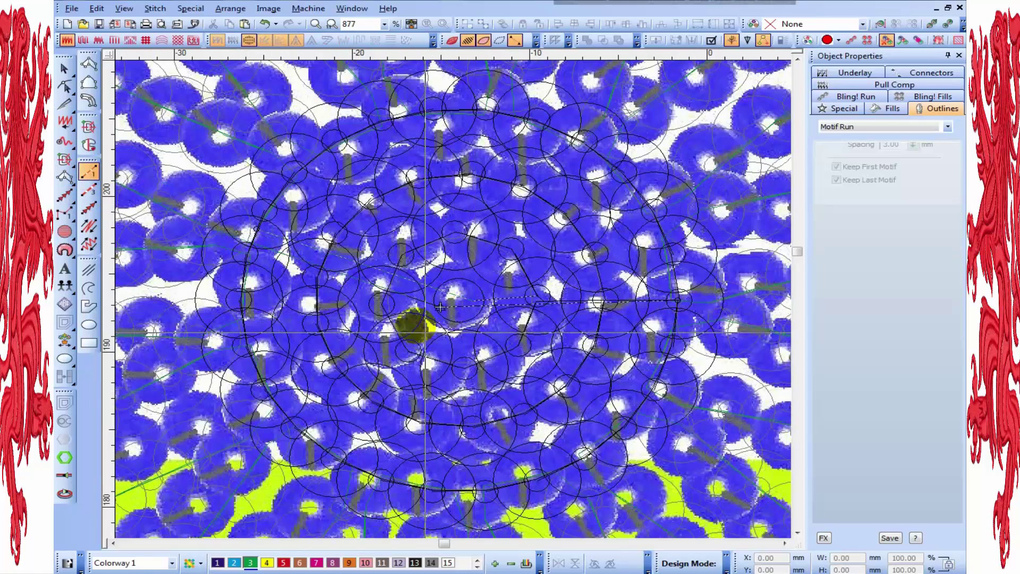
click(425, 304)
click(476, 304)
key(Return)
key(Escape)
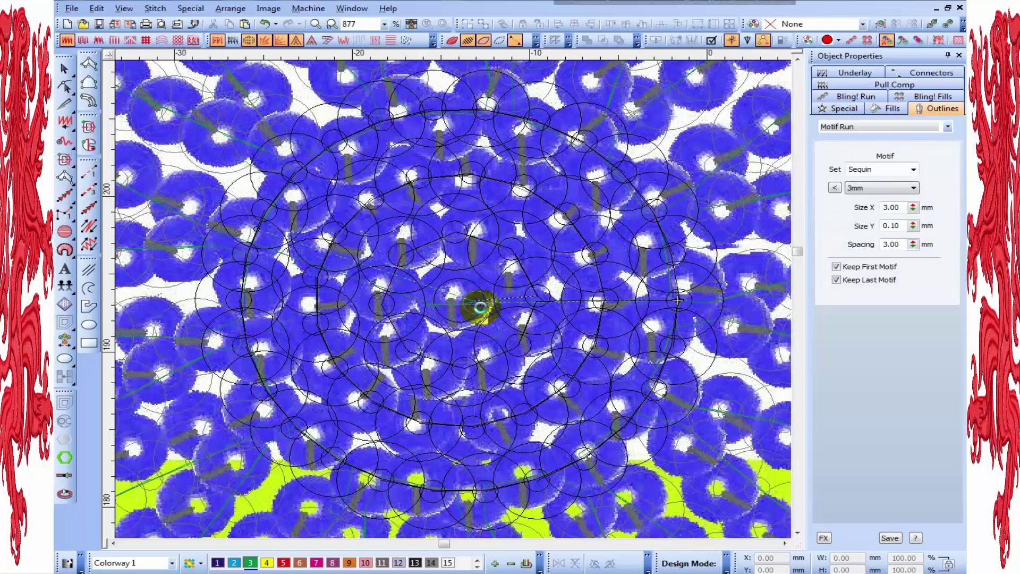
key(Escape)
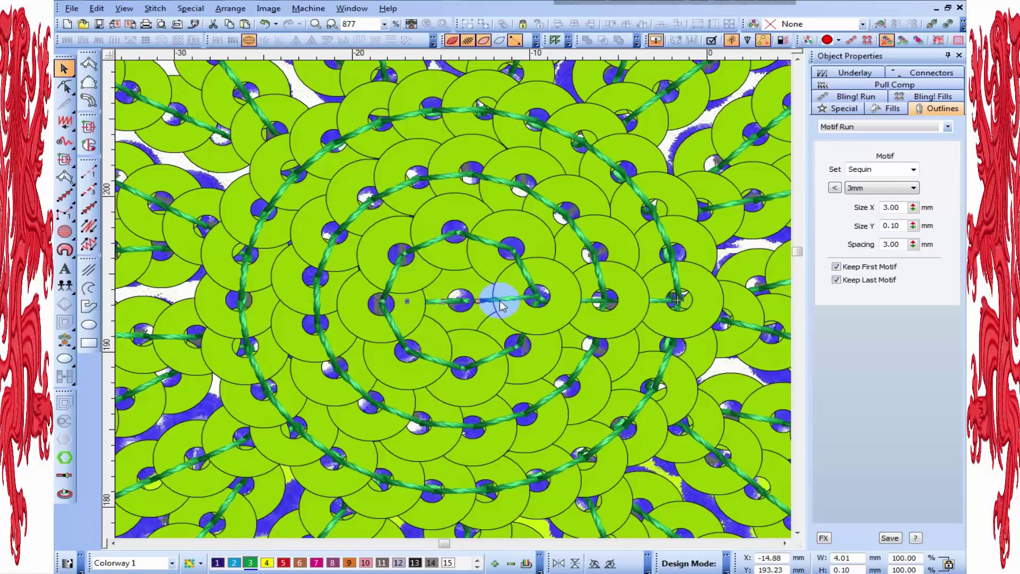
Cut the short centre sequin line and paste it back in place to change its stitching order
click(533, 290)
key(ctrl+x)
key(ctrl+v)
key(Escape)
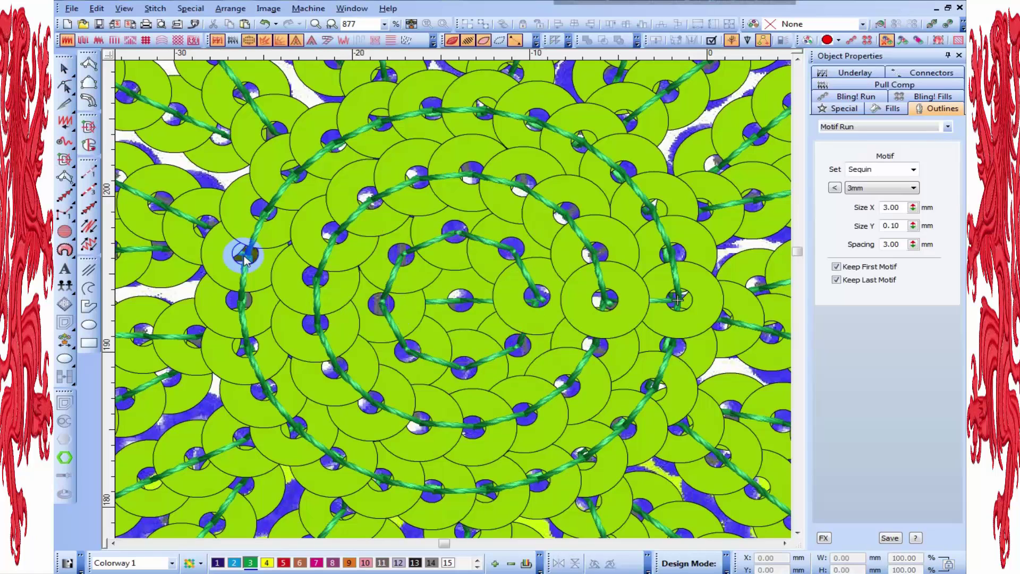
Digitize a manual stitch bridging the gap between the innermost ring's last sequin and its first sequin
click(64, 213)
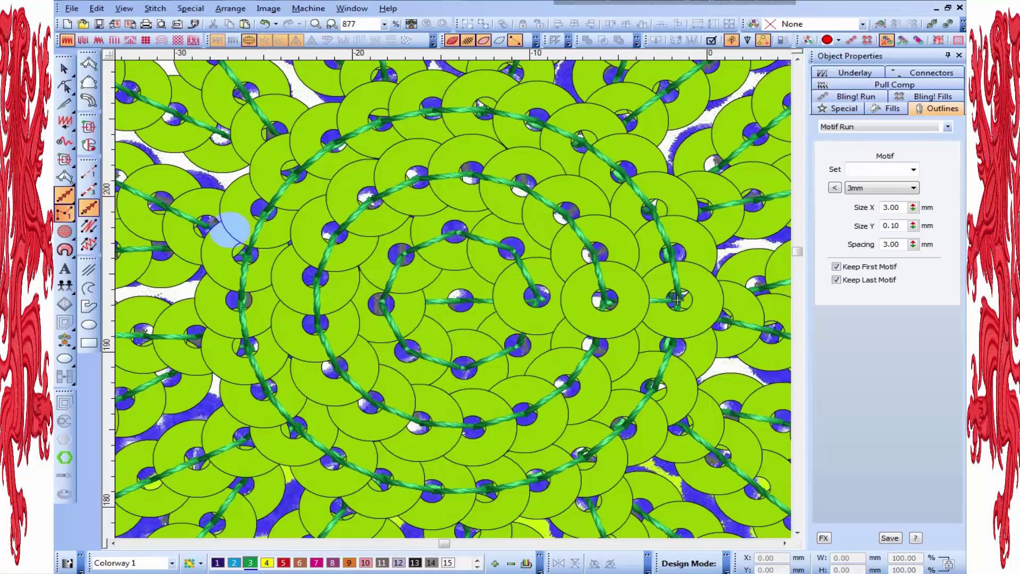
click(519, 346)
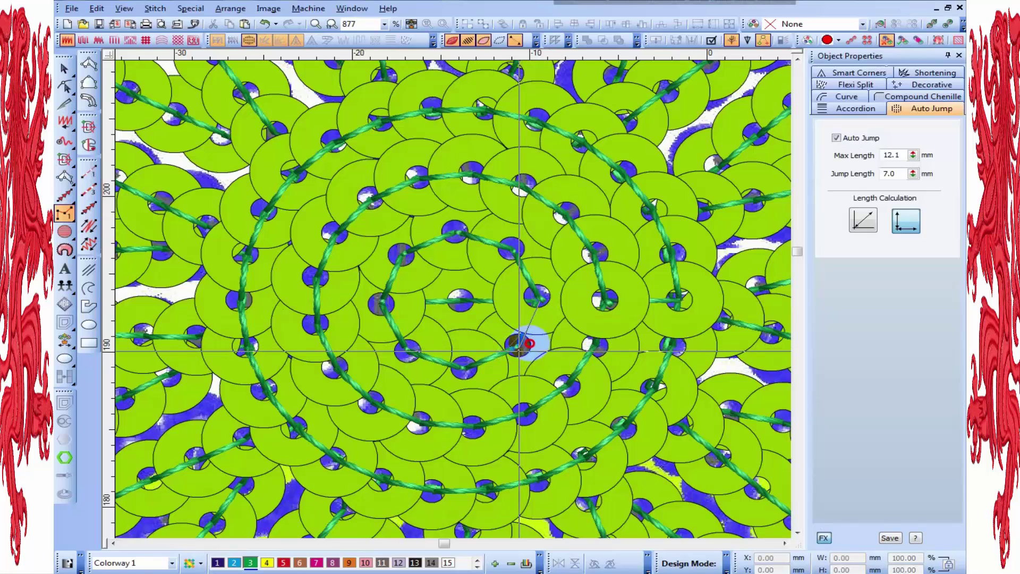
click(540, 301)
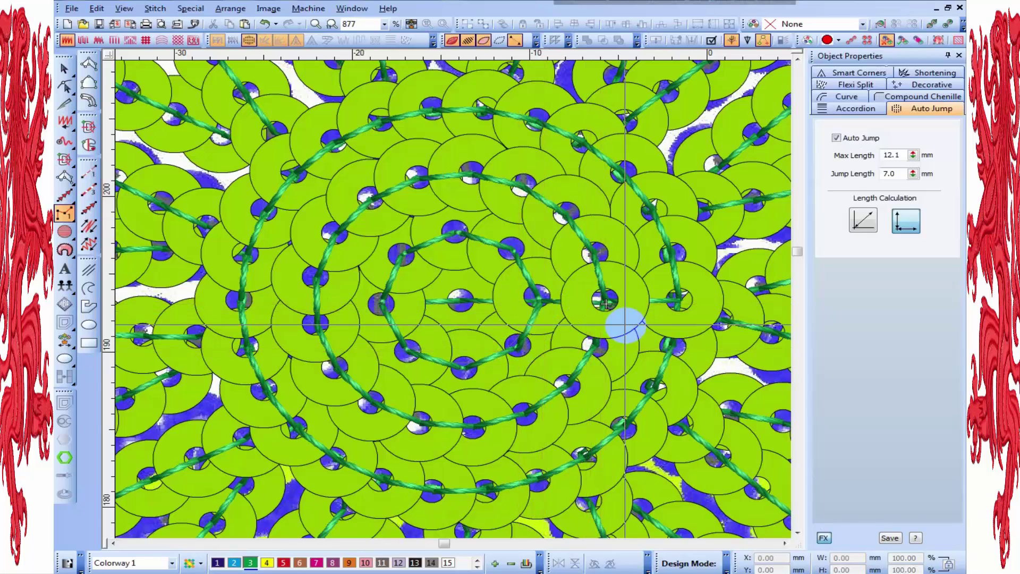
key(Return)
Close the gap in the middle sequin ring with manual stitches between its last and first sequins
click(609, 309)
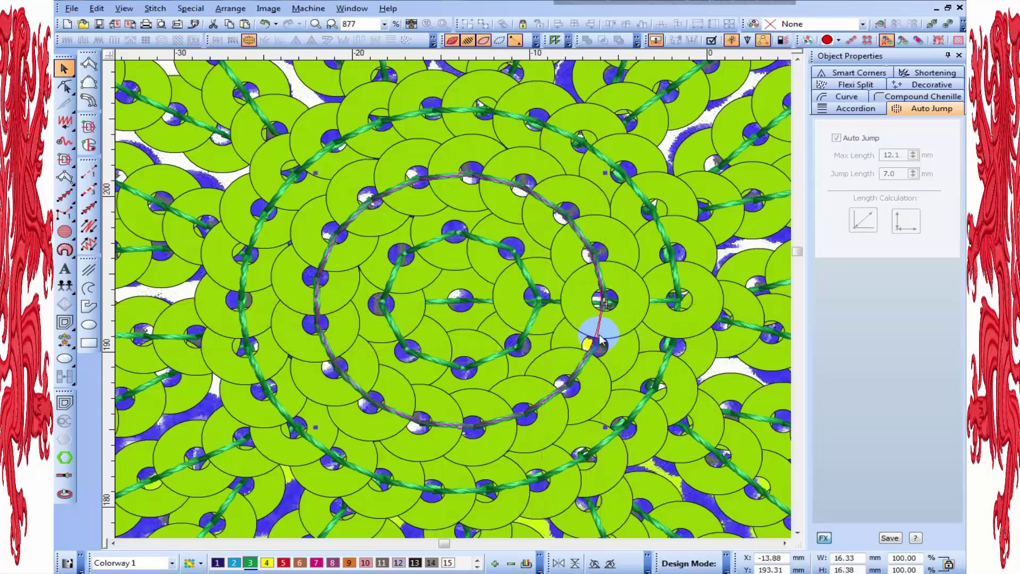
key(Delete)
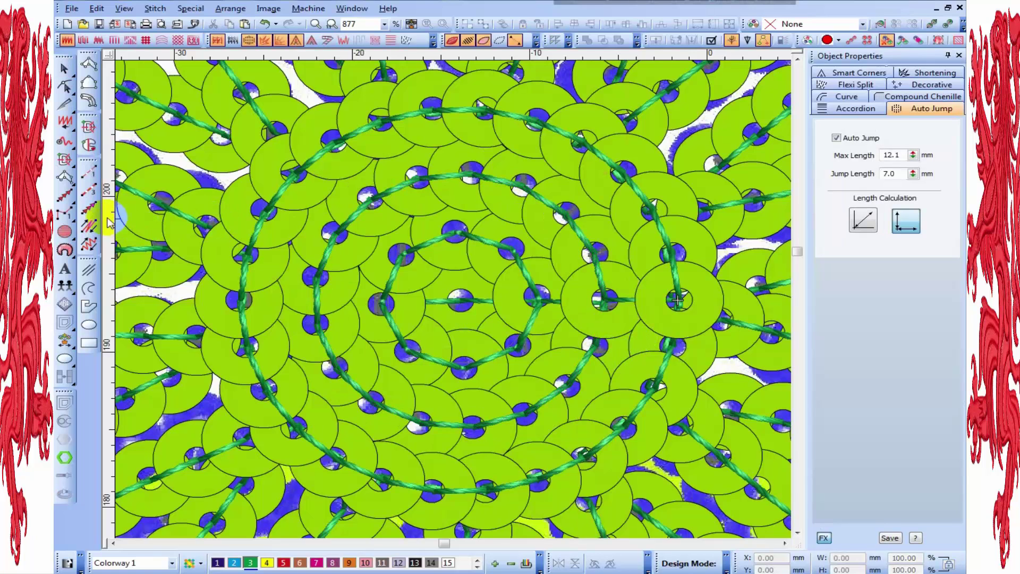
click(65, 212)
click(604, 300)
click(593, 343)
click(606, 298)
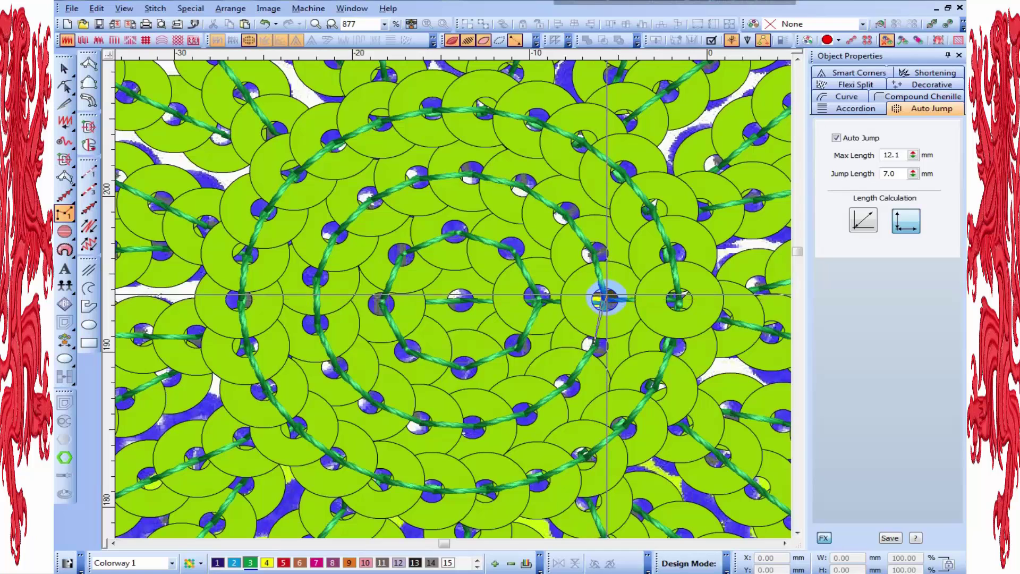
click(682, 299)
key(Return)
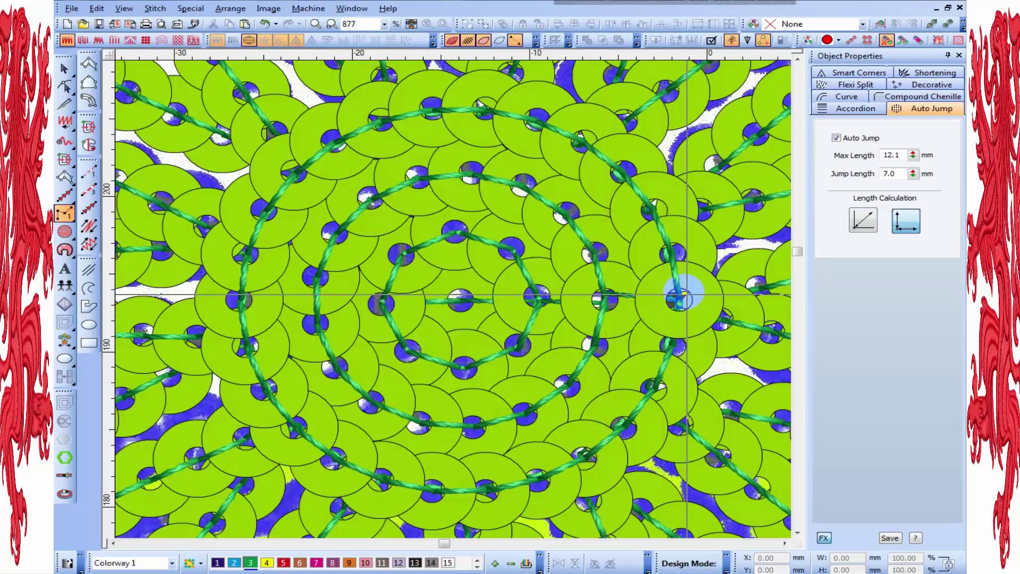
key(Escape)
key(Escape)
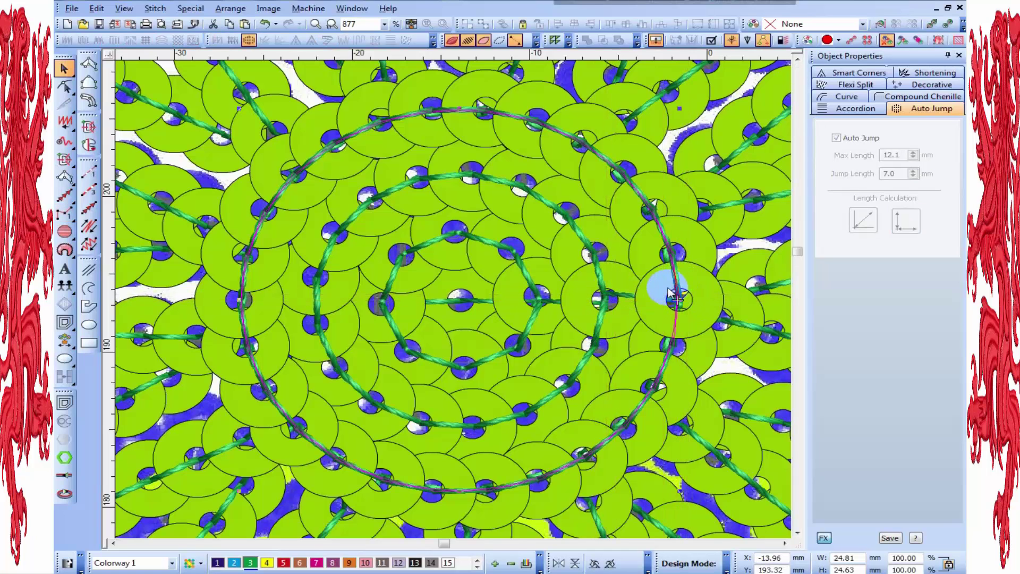
Close the gap in the outer sequin ring with a manual stitch from its last sequin to its first
key(Delete)
key(ctrl+z)
click(89, 191)
click(65, 212)
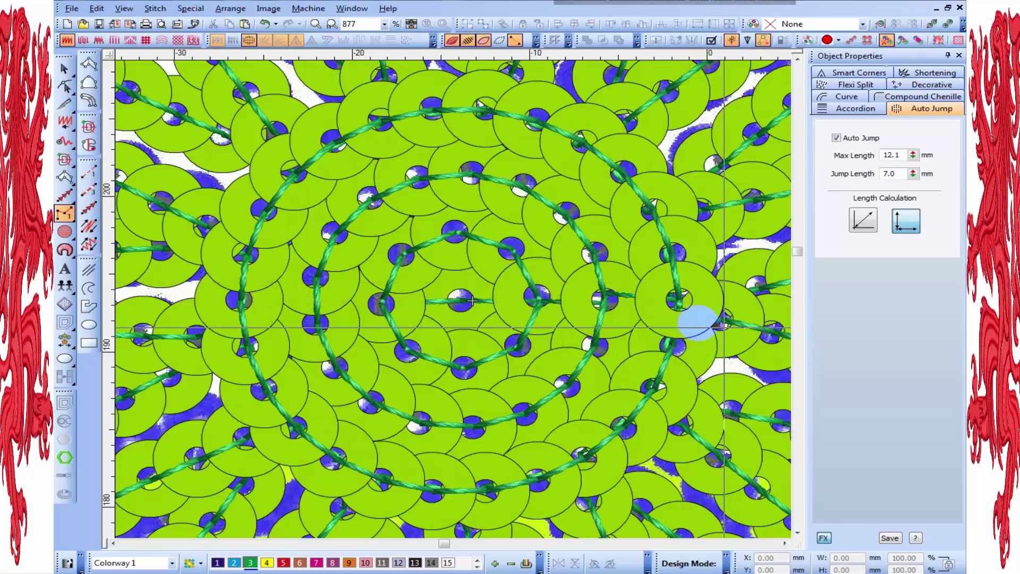
click(672, 344)
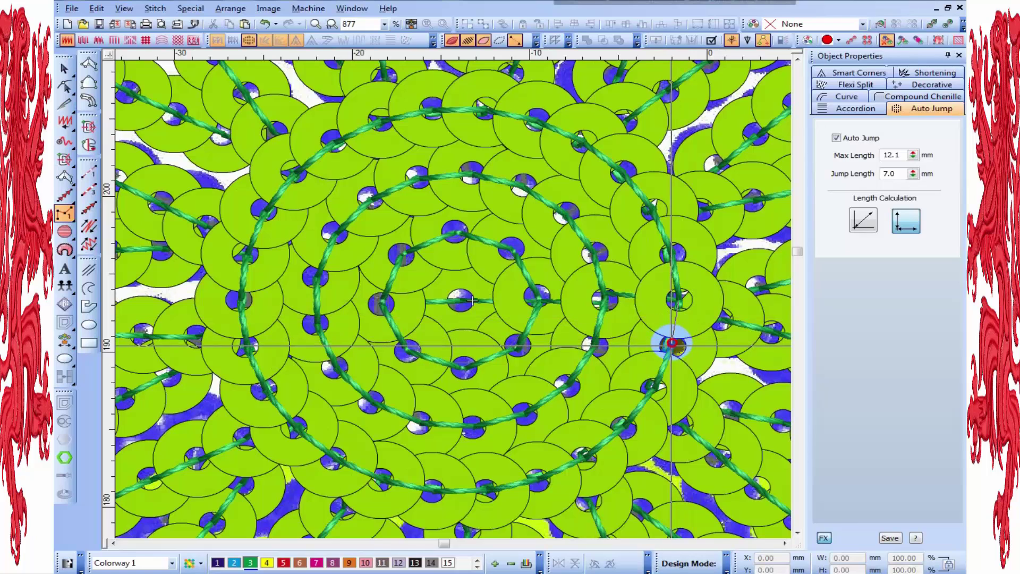
click(677, 308)
key(Return)
key(shift+z)
key(shift+z)
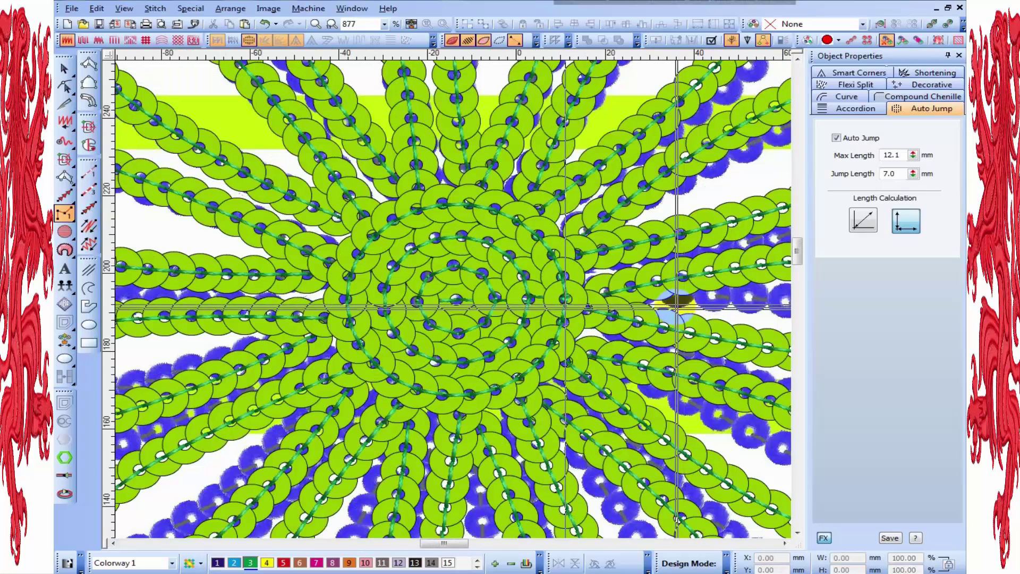
key(Escape)
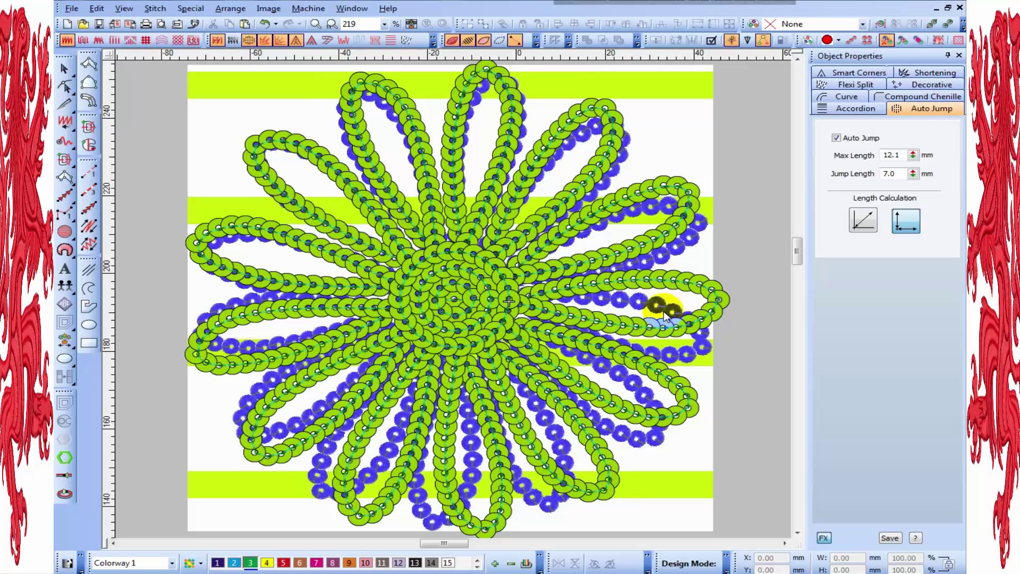
Change the palette sequin's colour to blue and hide the background artwork
click(752, 24)
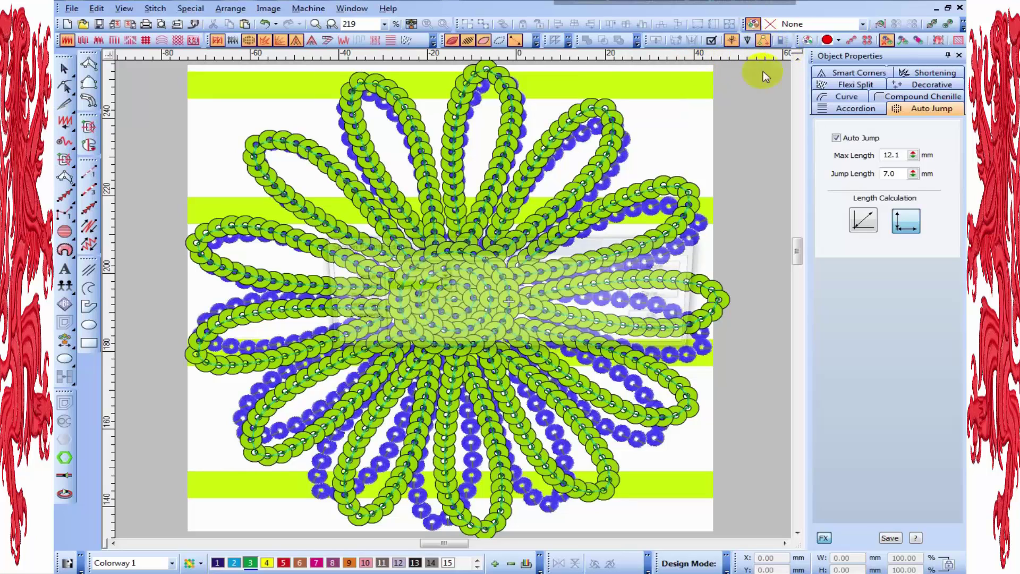
click(441, 287)
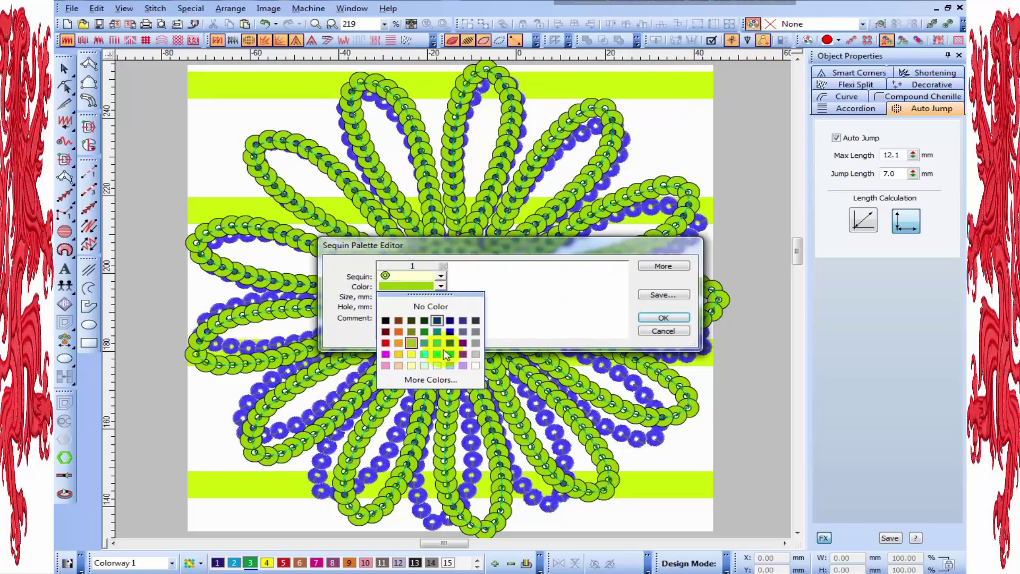
click(450, 331)
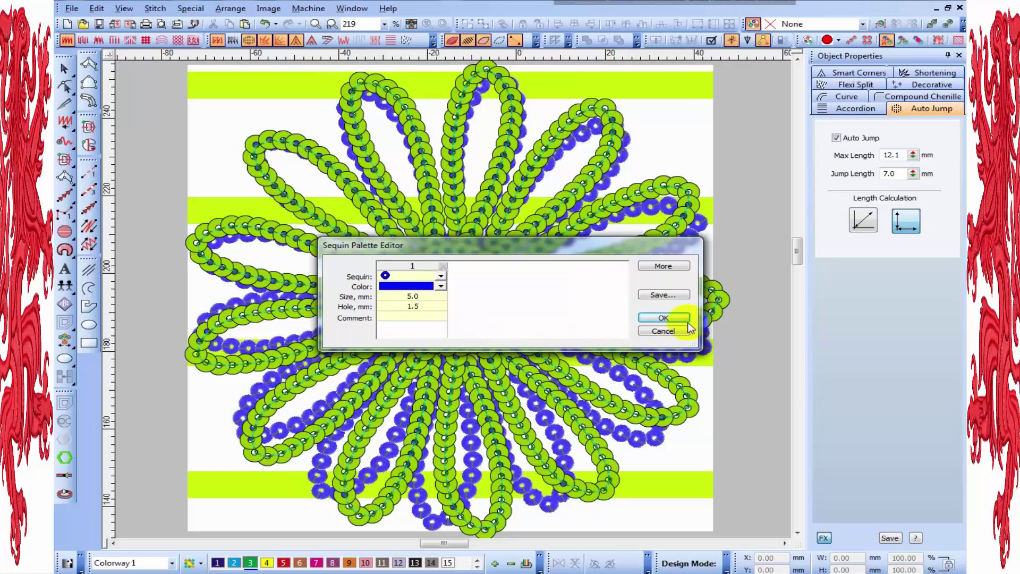
click(671, 317)
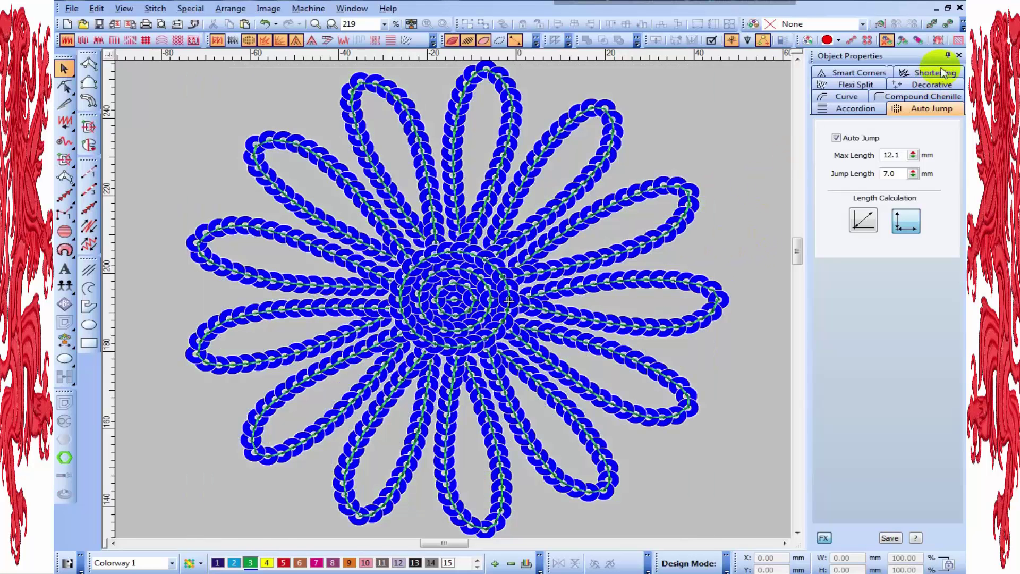
Close the Object Properties pane and switch the flower from the realistic view to plain stitch outlines
click(959, 55)
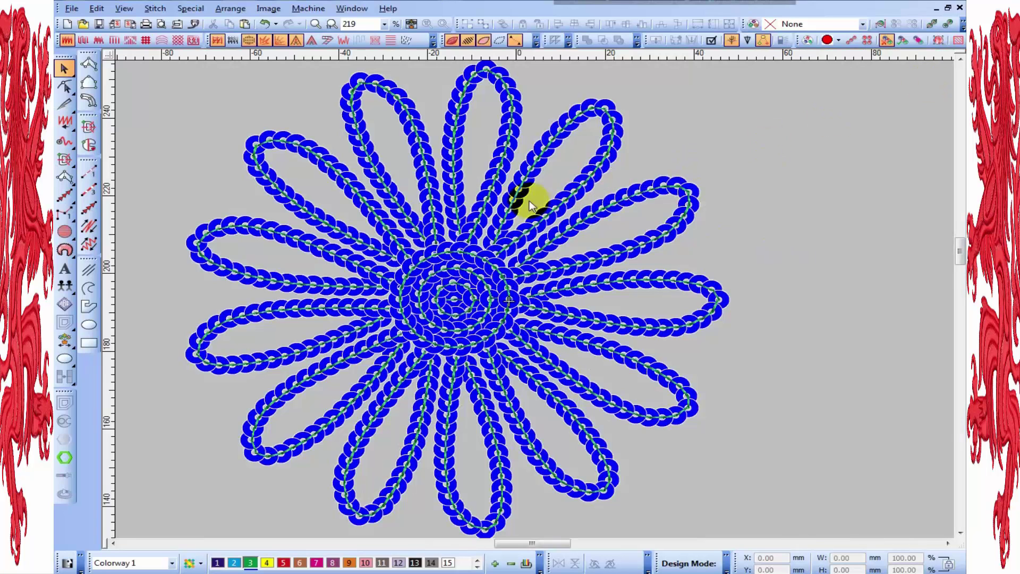
scroll(529, 200, down, 4)
scroll(536, 292, up, 2)
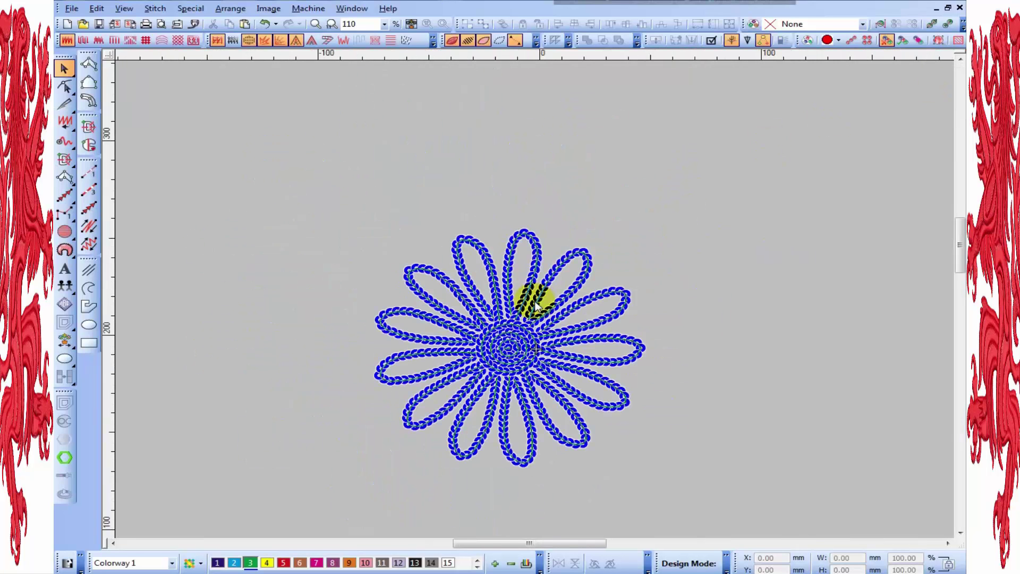
scroll(534, 313, up, 2)
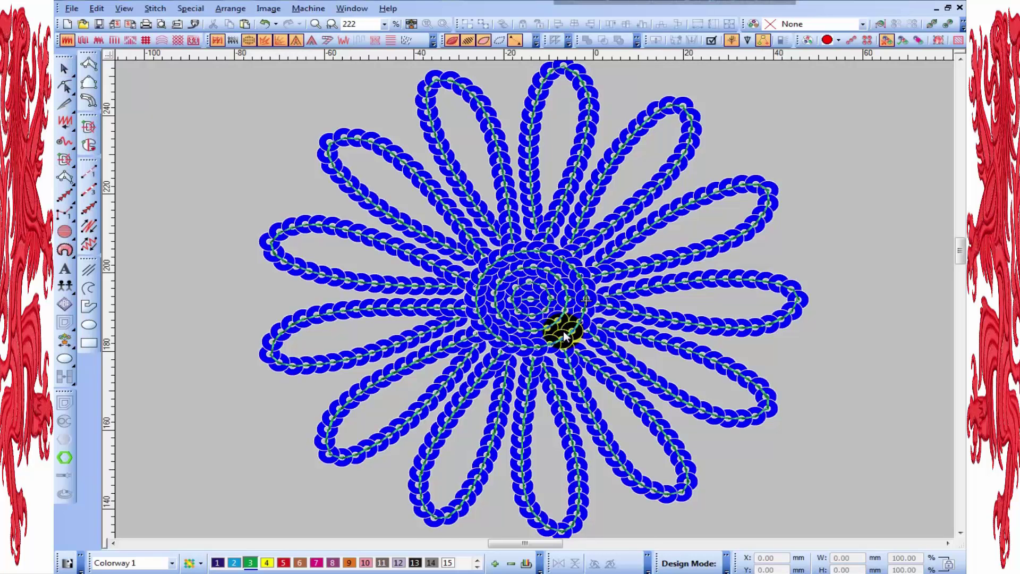
key(t)
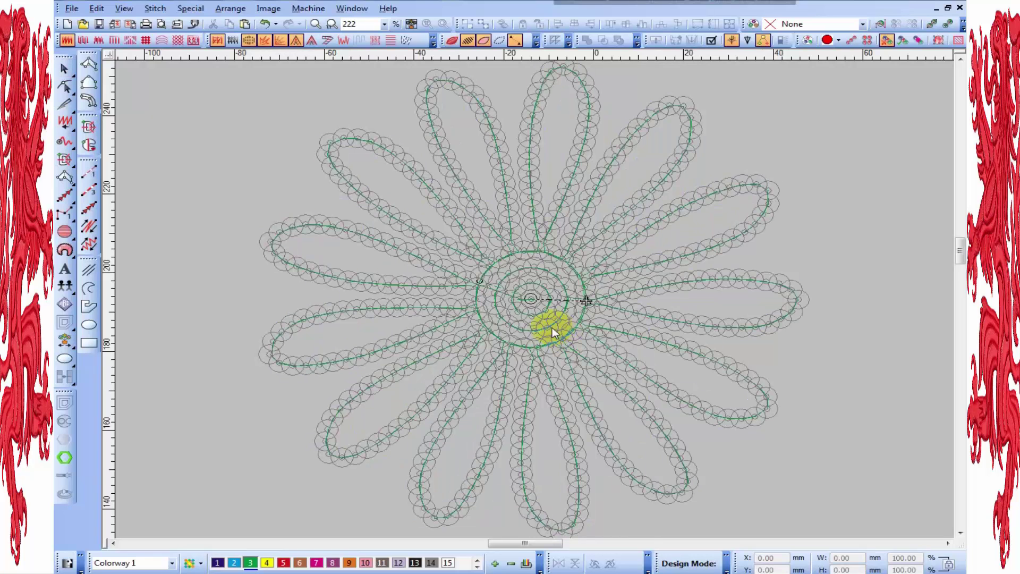
Add a run stitch at the very start of the design, leading from inside the centre rings to the first petal's base
key(Home)
click(89, 172)
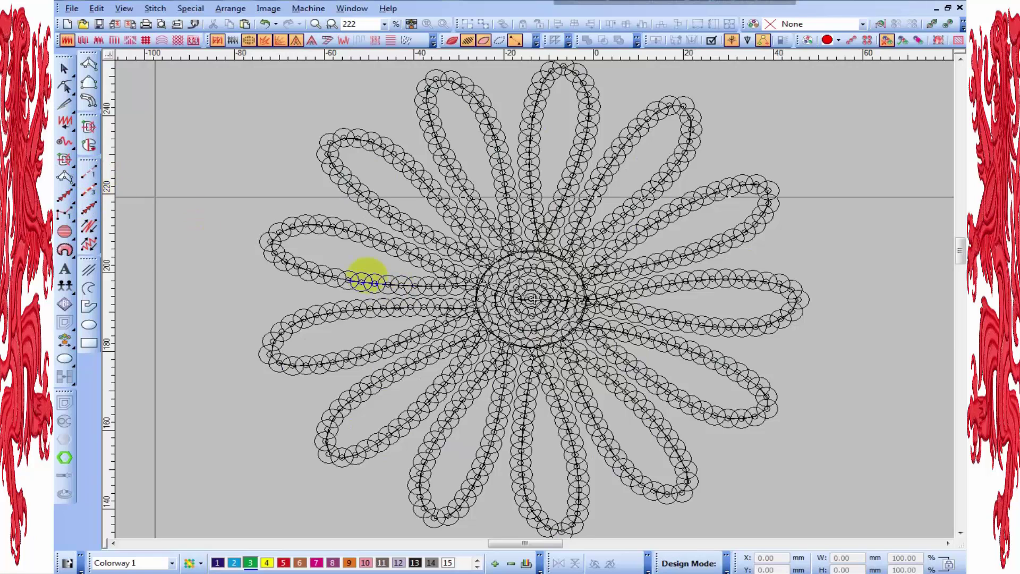
click(487, 282)
key(Return)
key(Escape)
Travel through the stitches from the design's start and examine the connections around the centre rings and petal bases
key(Home)
key(Down)
key(Down)
key(Down)
key(Down)
key(Down)
key(Down)
key(Down)
key(Down)
key(Down)
key(Down)
key(Down)
key(Down)
key(Down)
key(Down)
key(Down)
key(Down)
key(Down)
key(Down)
key(Down)
key(Down)
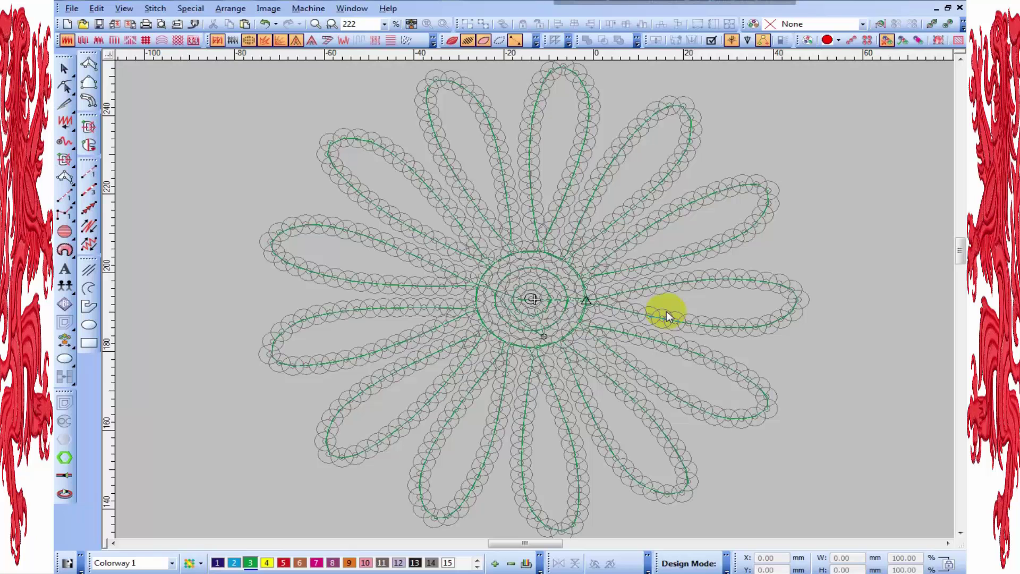
scroll(630, 304, up, 3)
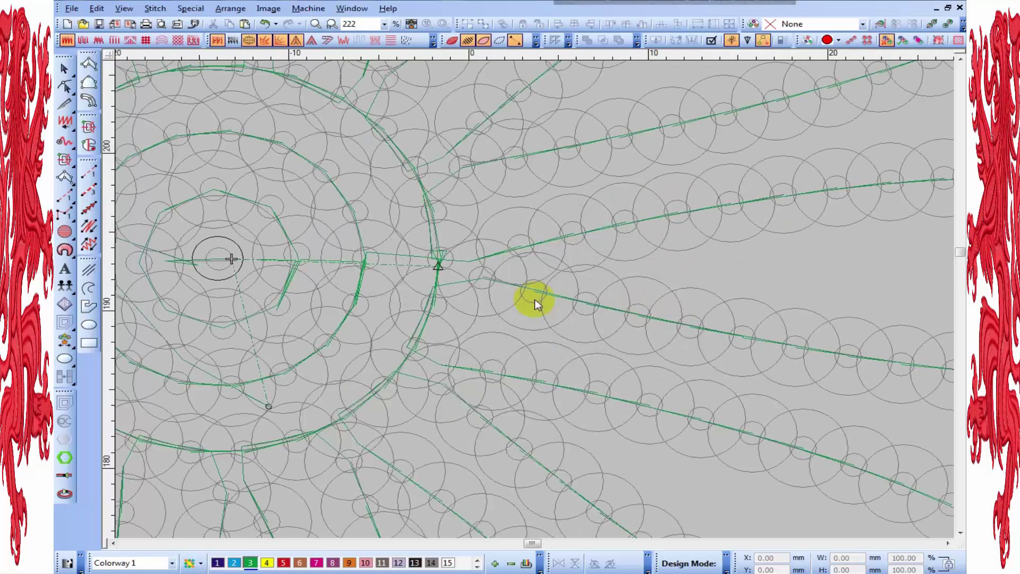
scroll(455, 278, down, 5)
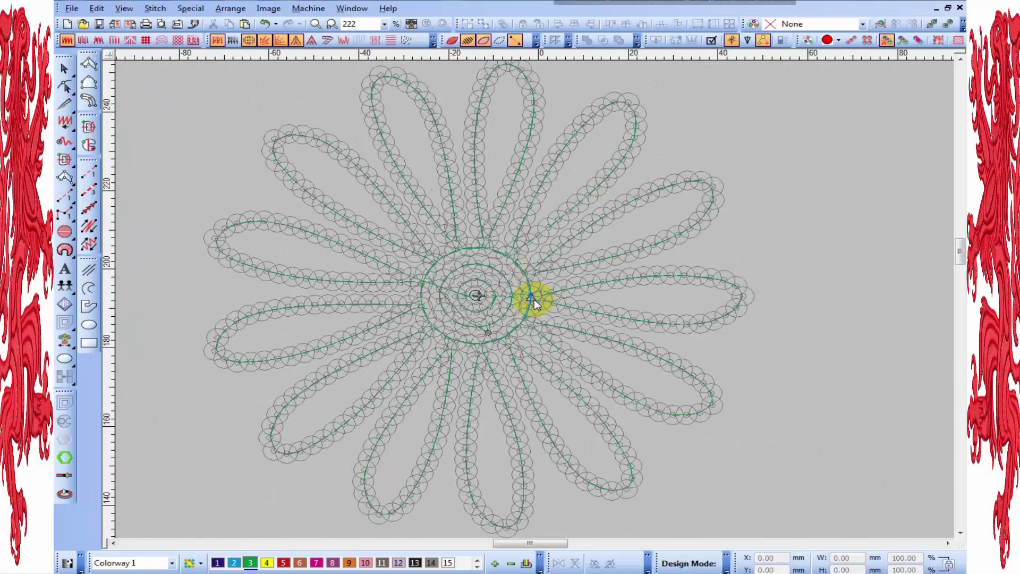
Return to the realistic stitch-and-sequin display and review the whole flower with nothing selected
key(t)
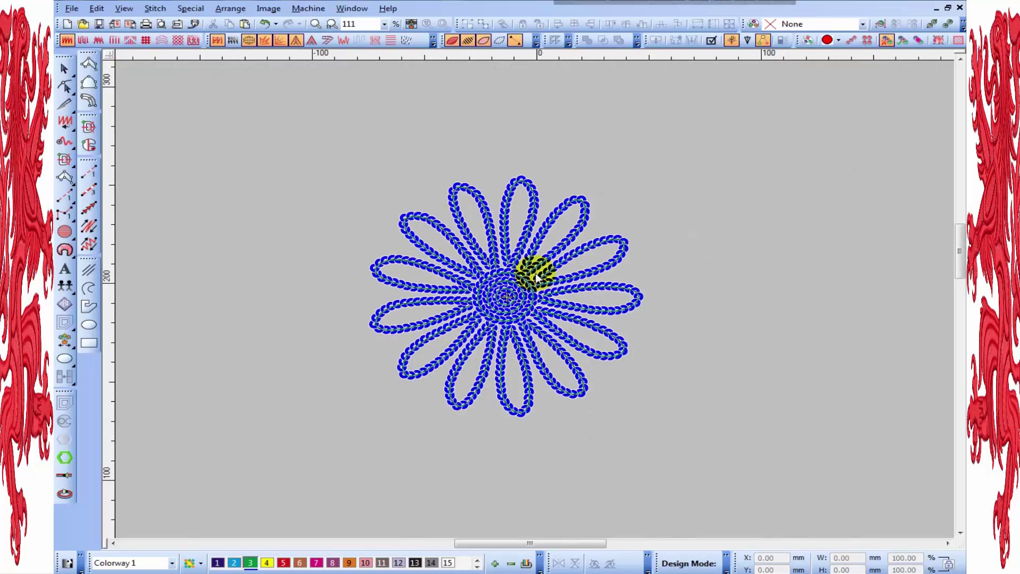
scroll(535, 299, up, 1)
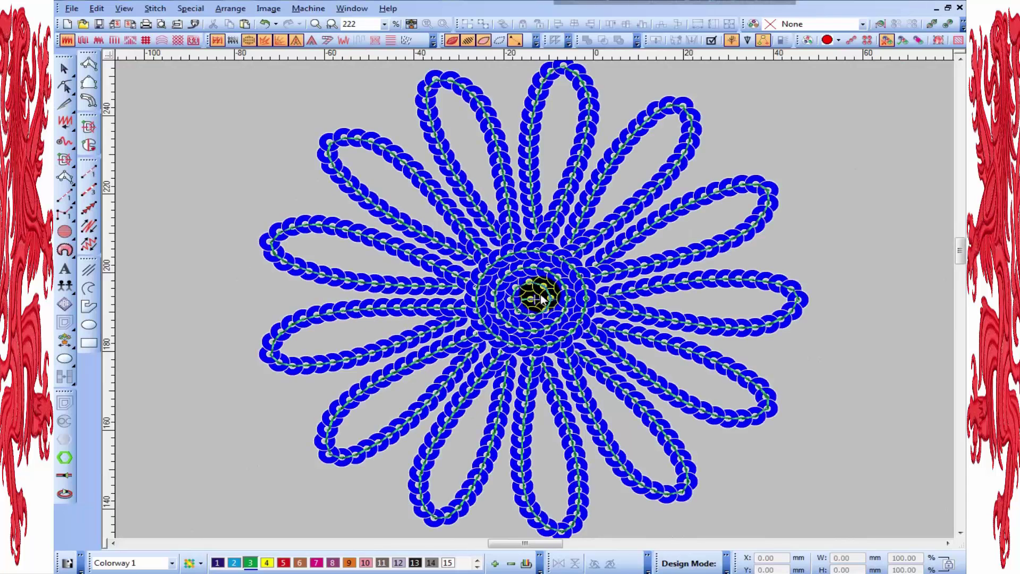
key(Escape)
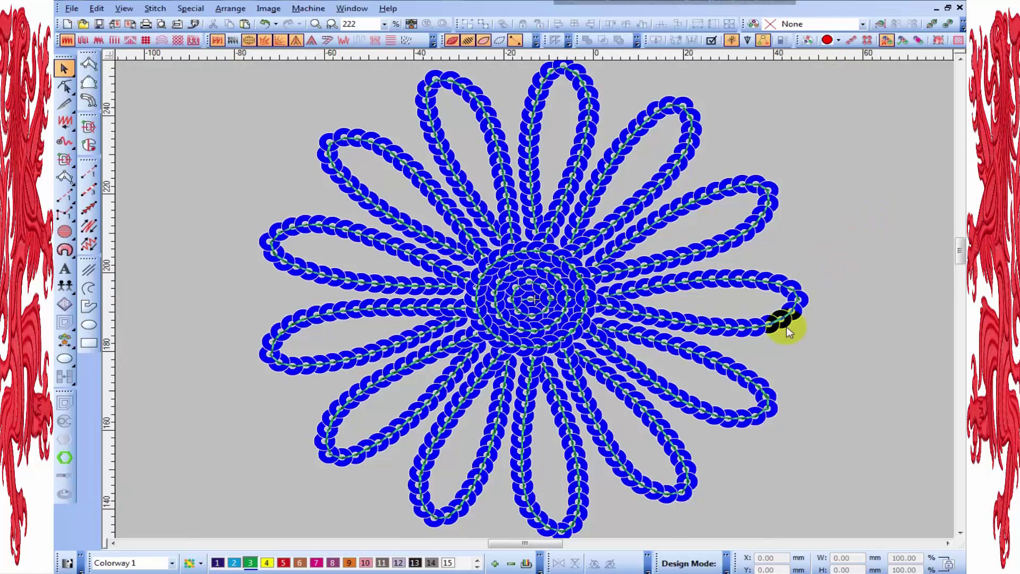